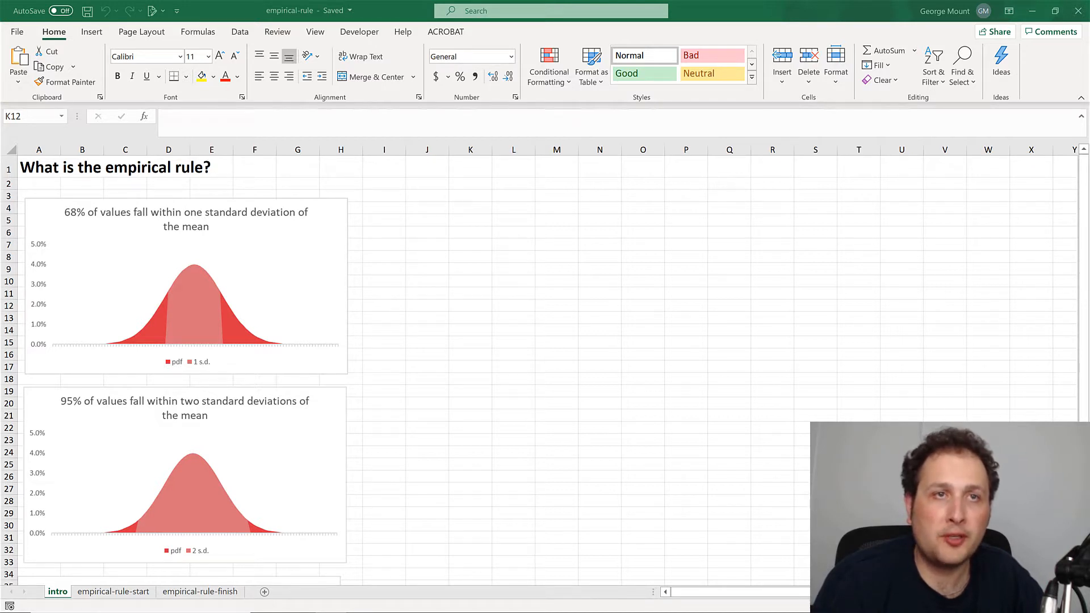
Review the intro sheet's three charts and the mean, standard deviation and X column on the empirical-rule-start sheet.
left_click(383, 207)
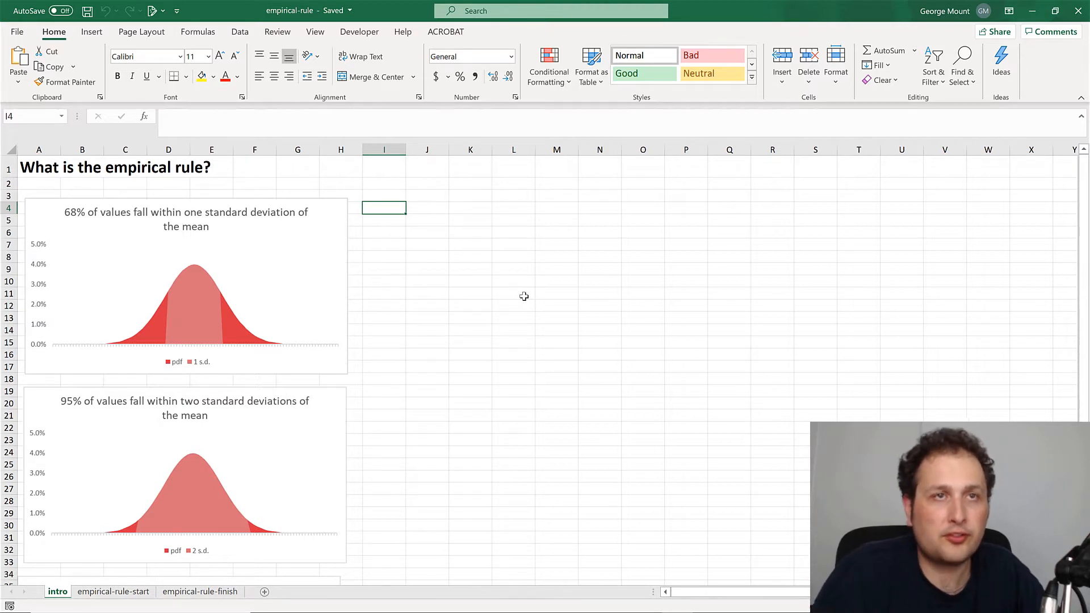
scroll(446, 348, "down", 3)
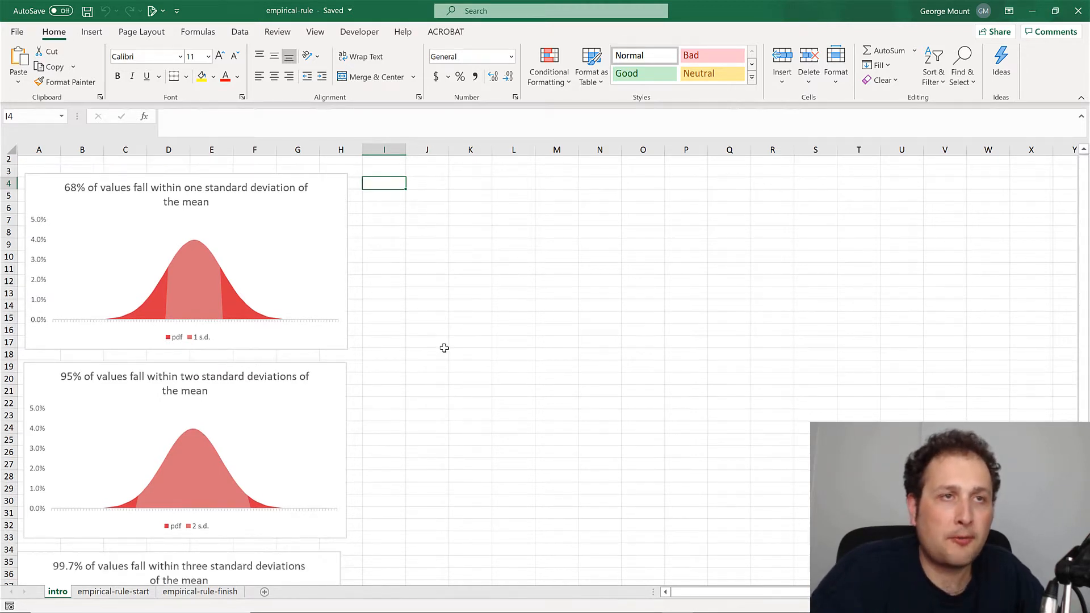
scroll(455, 320, "down", 3)
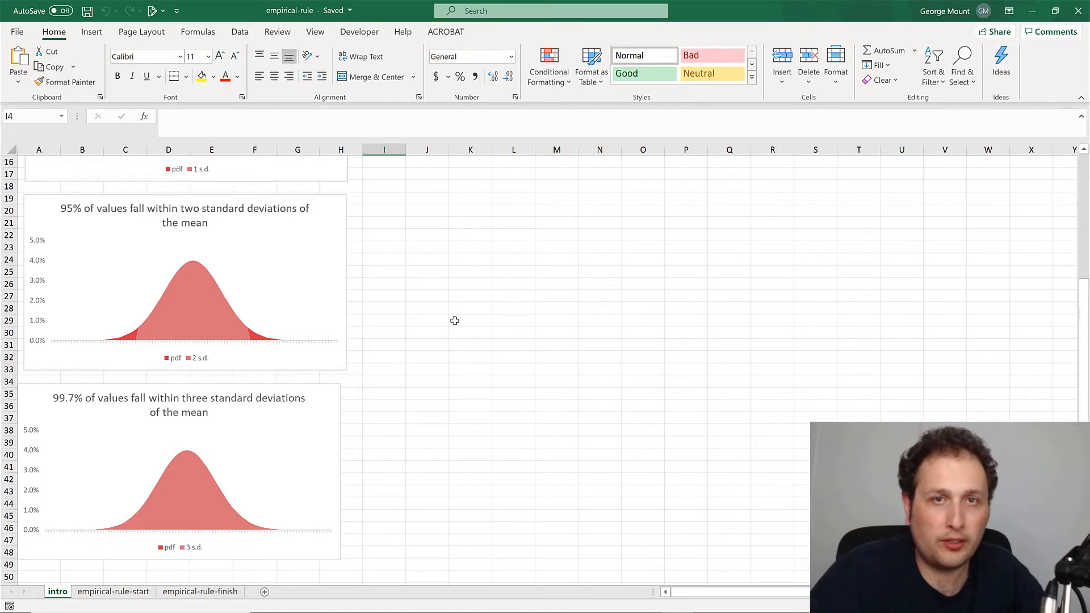
left_click(111, 592)
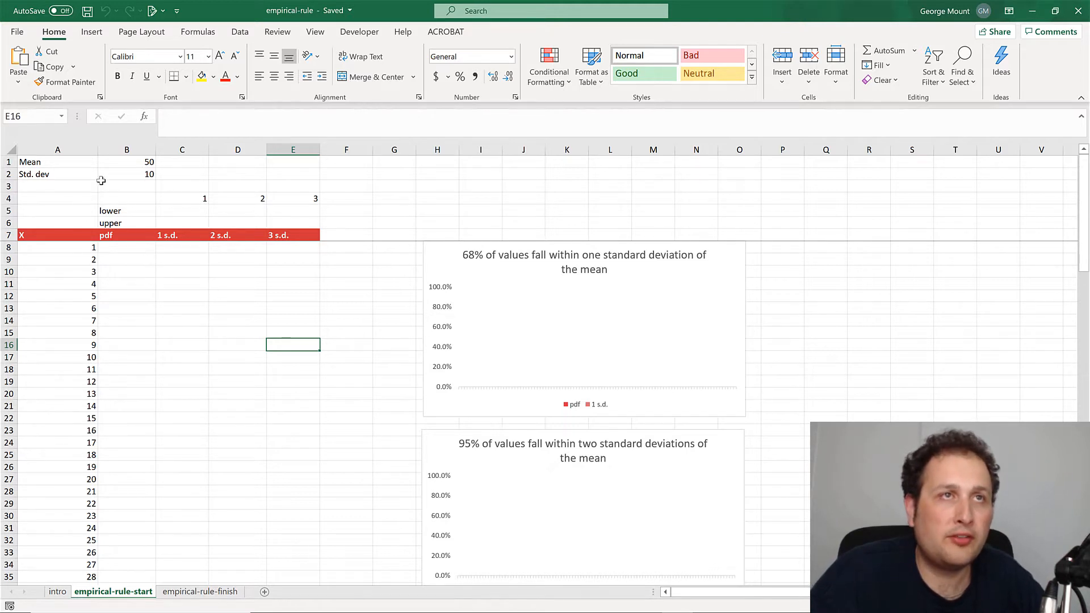
left_click(124, 165)
left_click(125, 174)
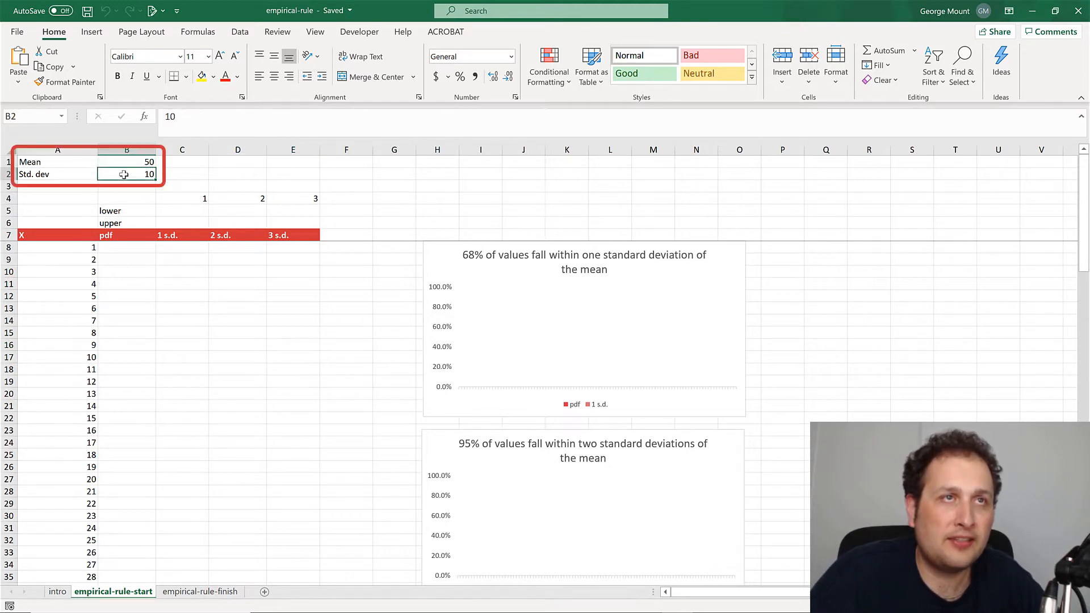
left_click(62, 245)
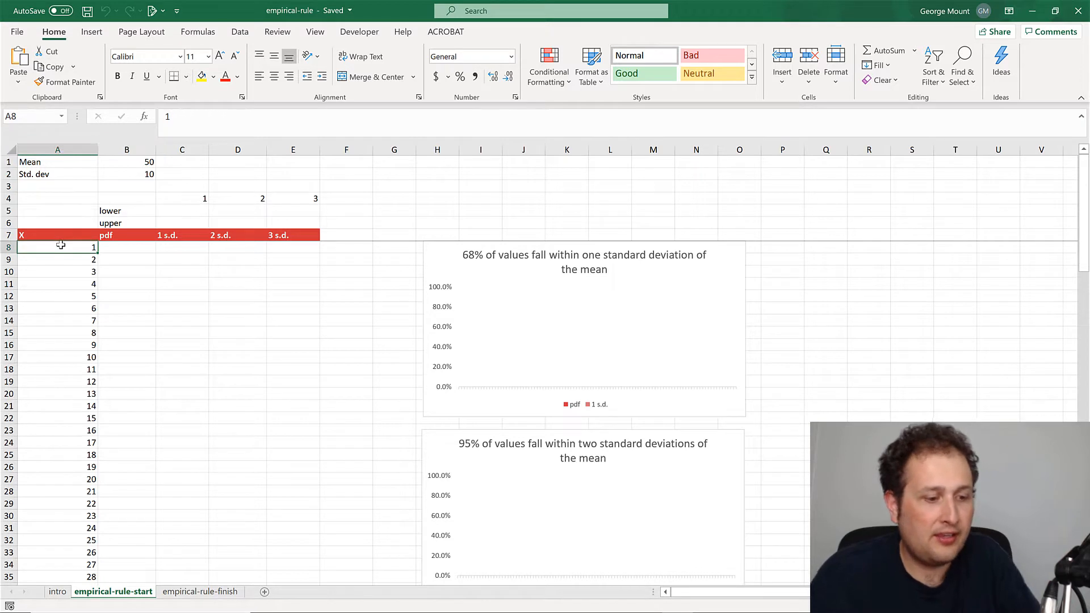
key("ctrl+Down")
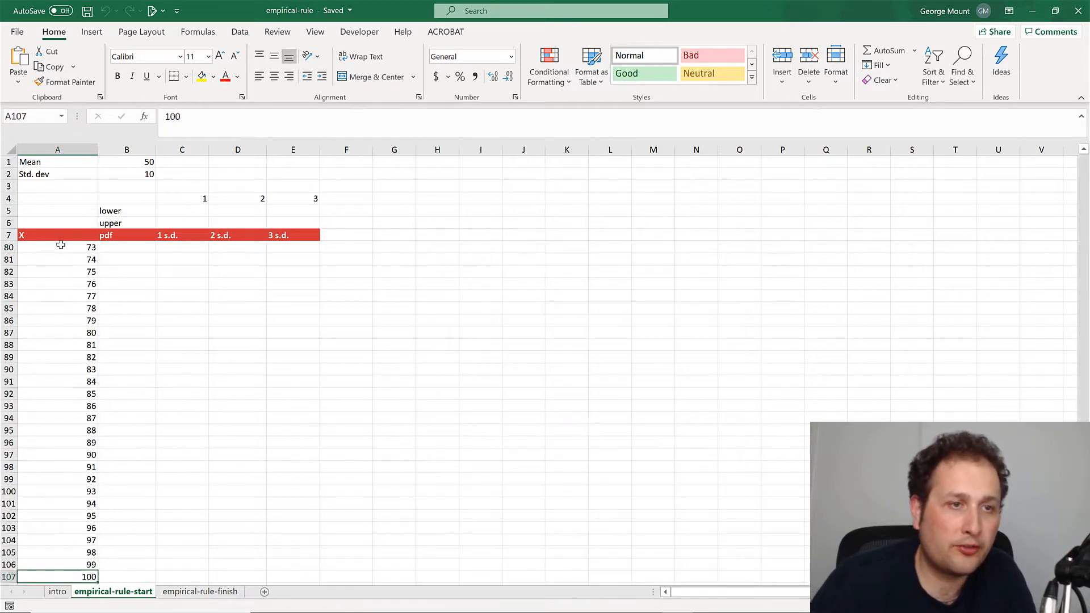
key("ctrl+Up")
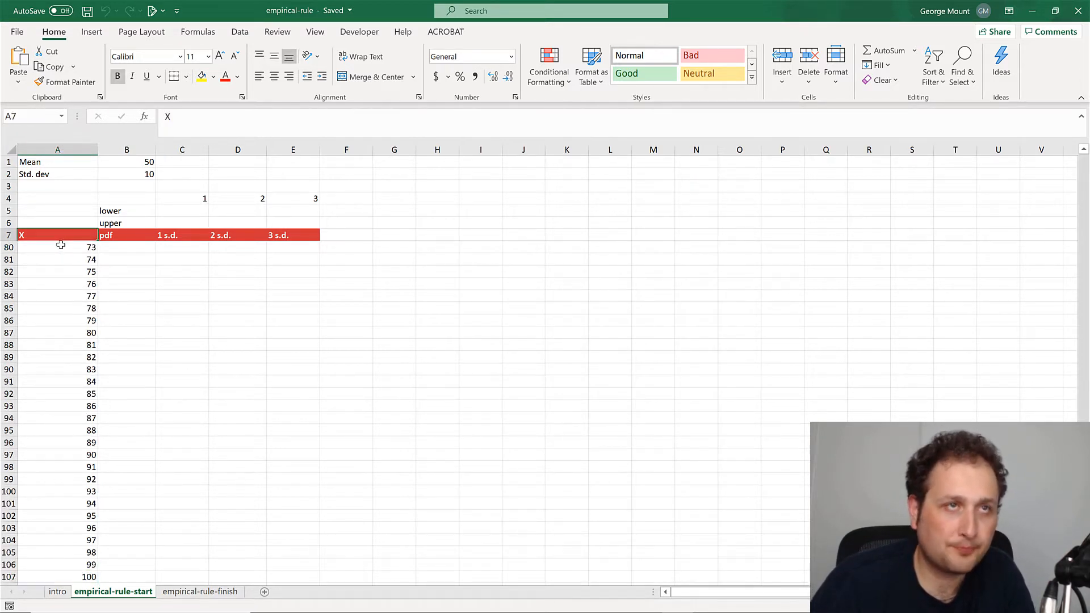
Start a NORM.DIST formula in B8 with A8 as x and the absolute reference $B$1 as the mean.
key("Down")
key("Right")
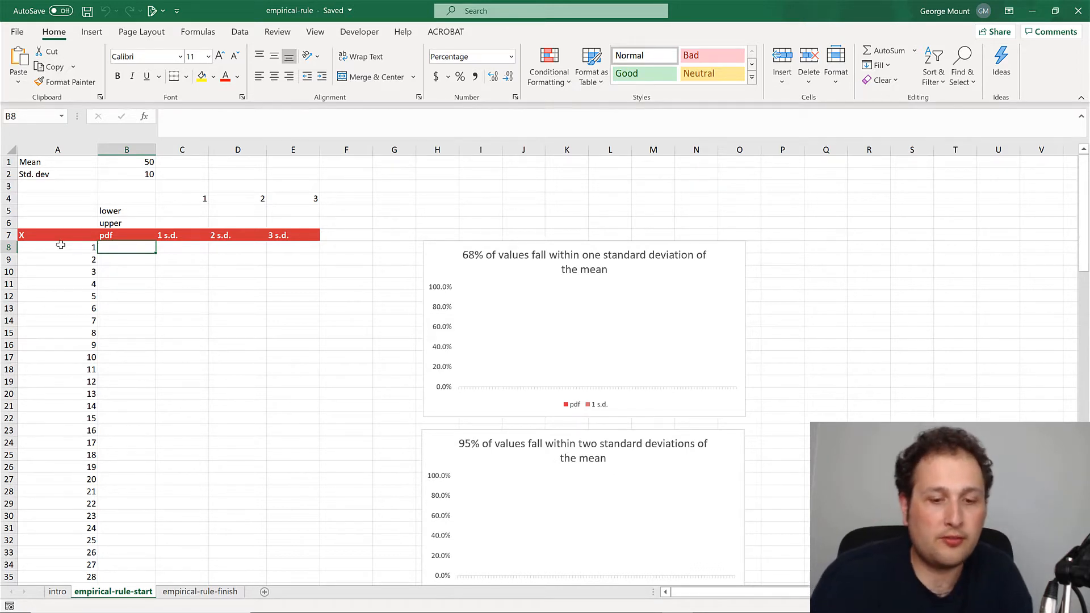
type("=")
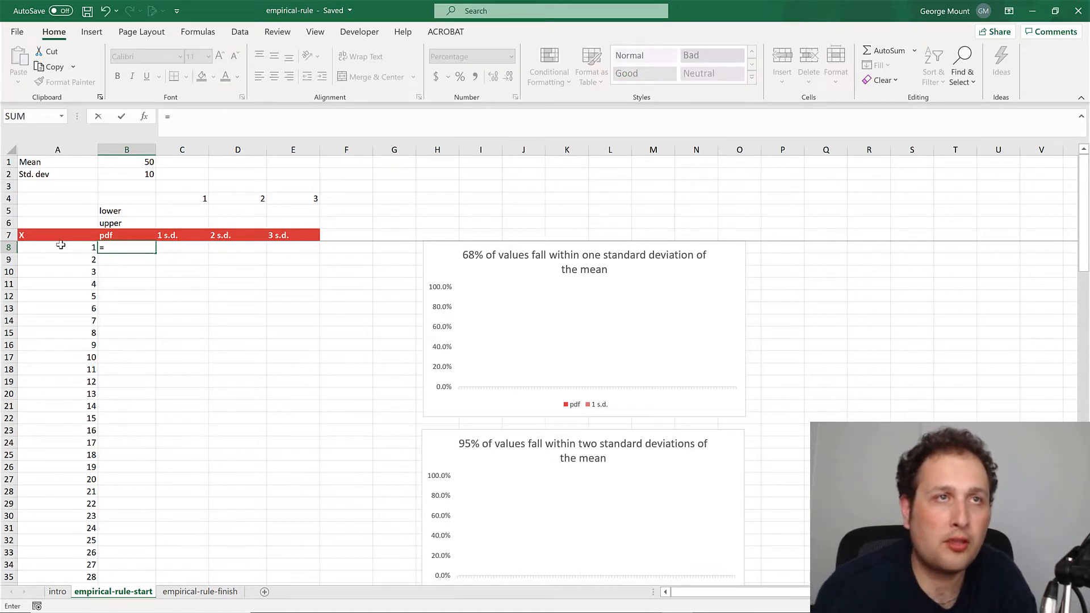
type("norm")
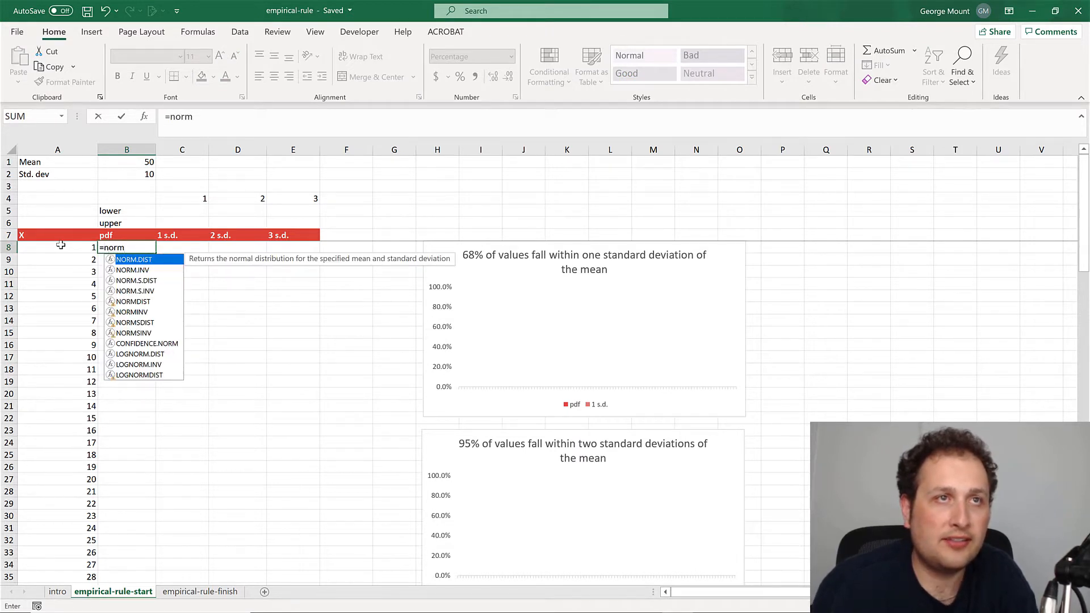
key("Tab")
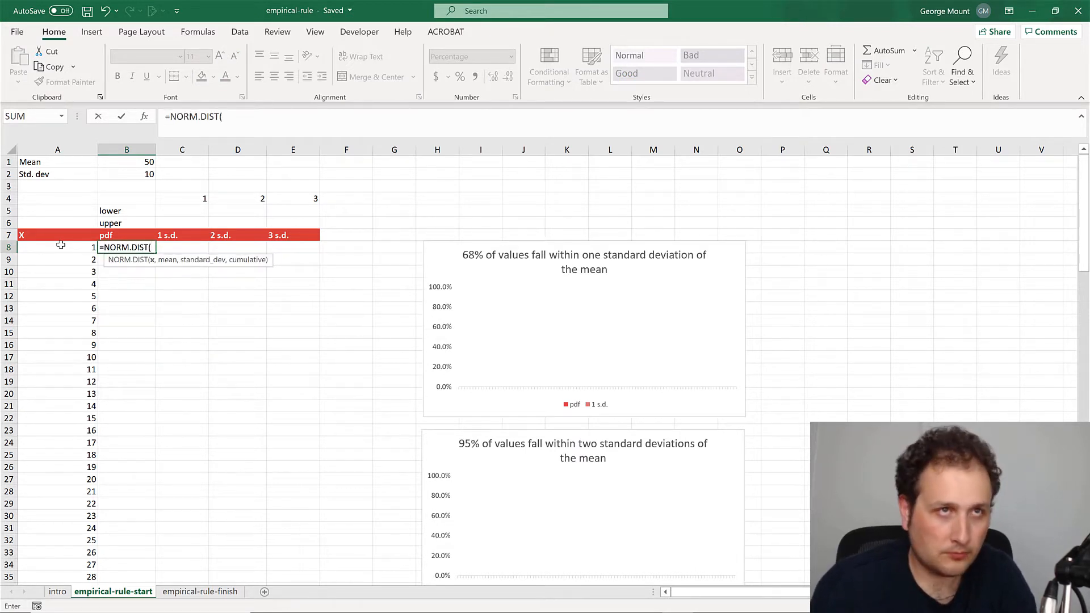
left_click(61, 244)
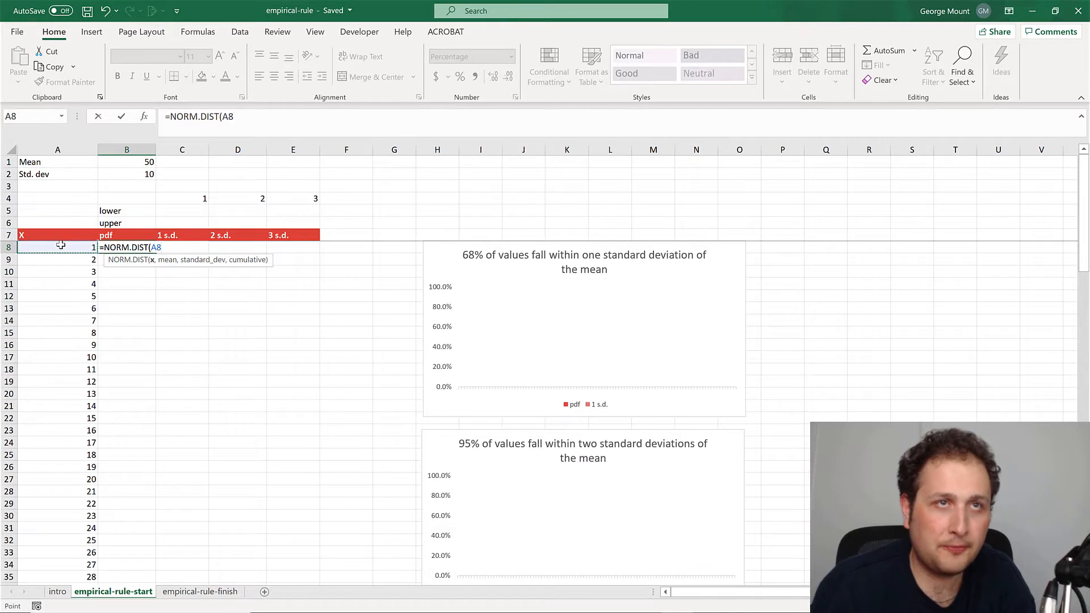
type(",")
key("Up")
key("Up")
key("Up")
key("Up")
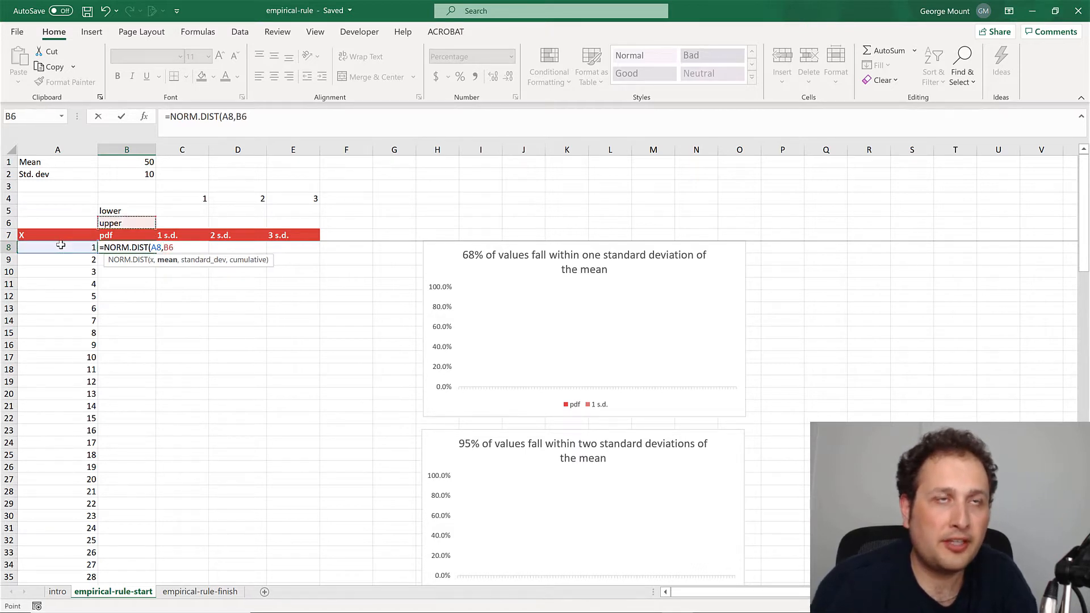
key("Up")
key("Up")
key("Up")
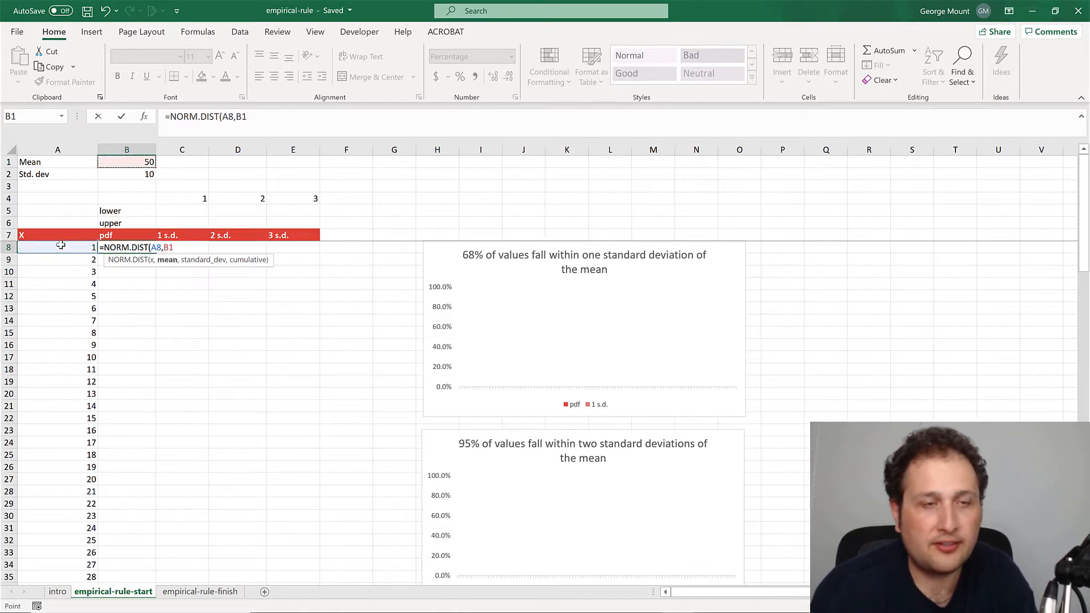
key("F4")
Complete B8's formula with $B$2 as the standard deviation and FALSE for cumulative, and fill it down the pdf column.
type(",")
key("Up")
key("Up")
key("Up")
key("Up")
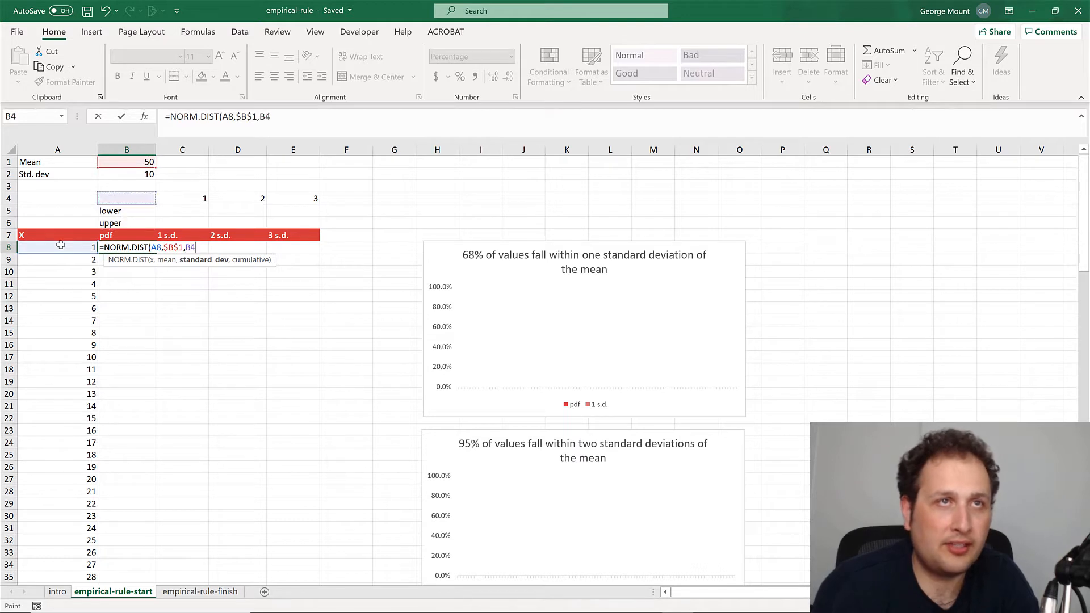
key("Up")
key("Up")
key("F4")
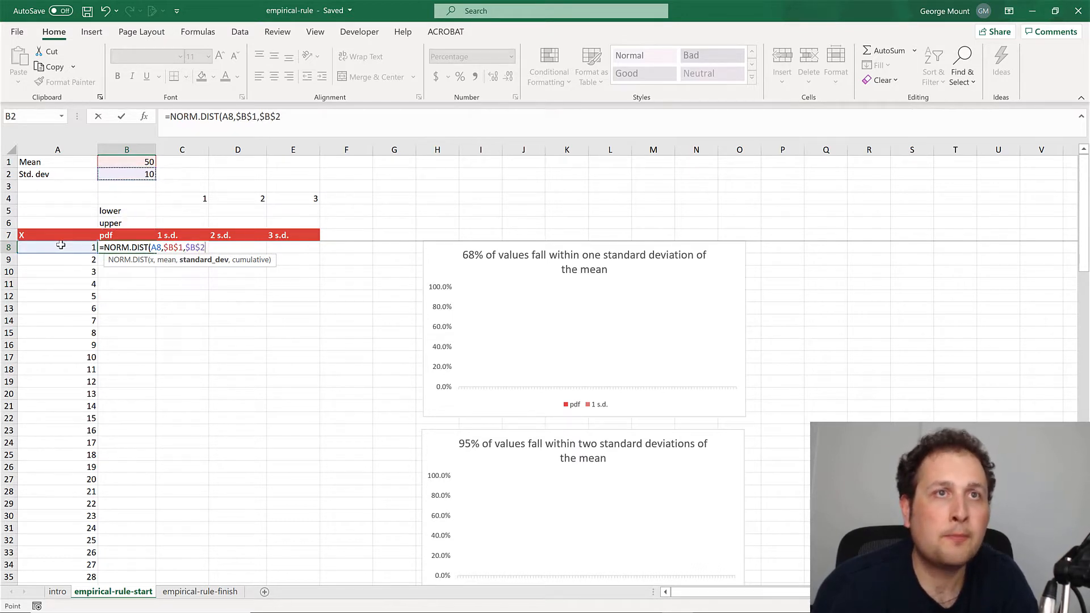
type(",")
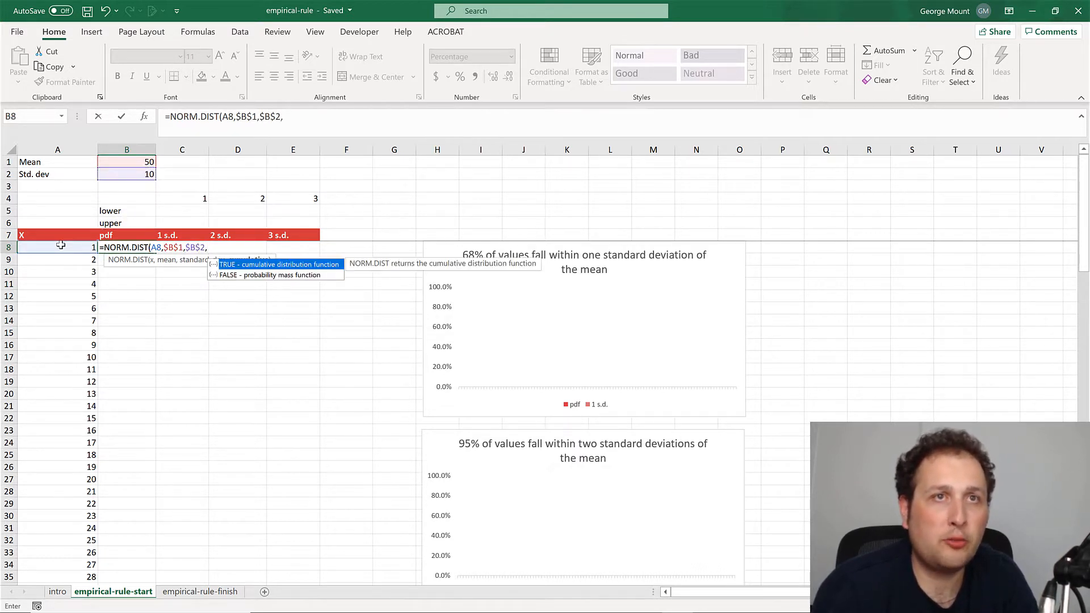
type("f")
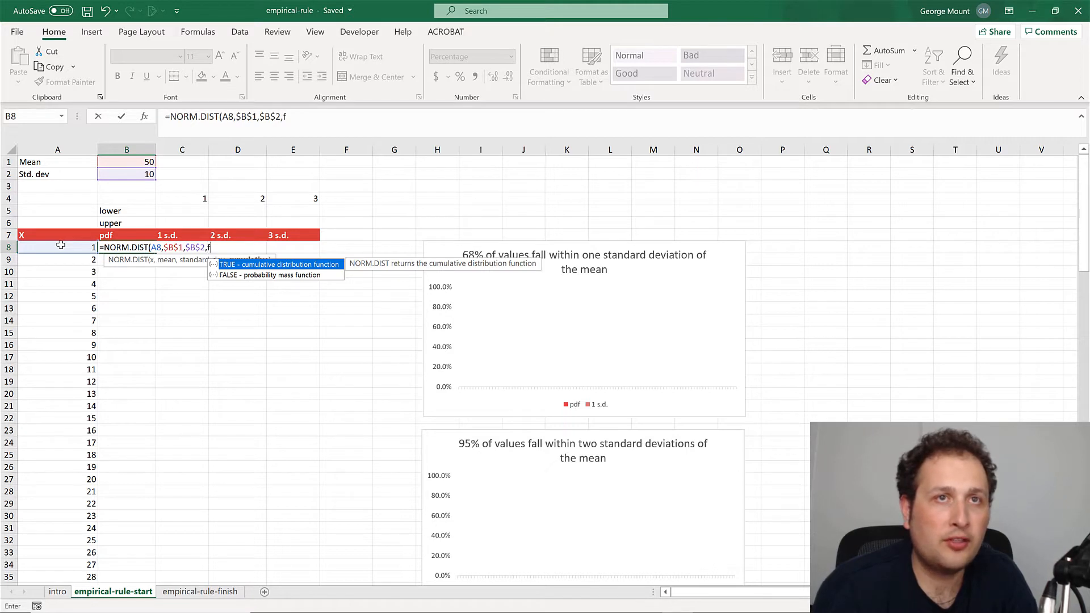
type("al")
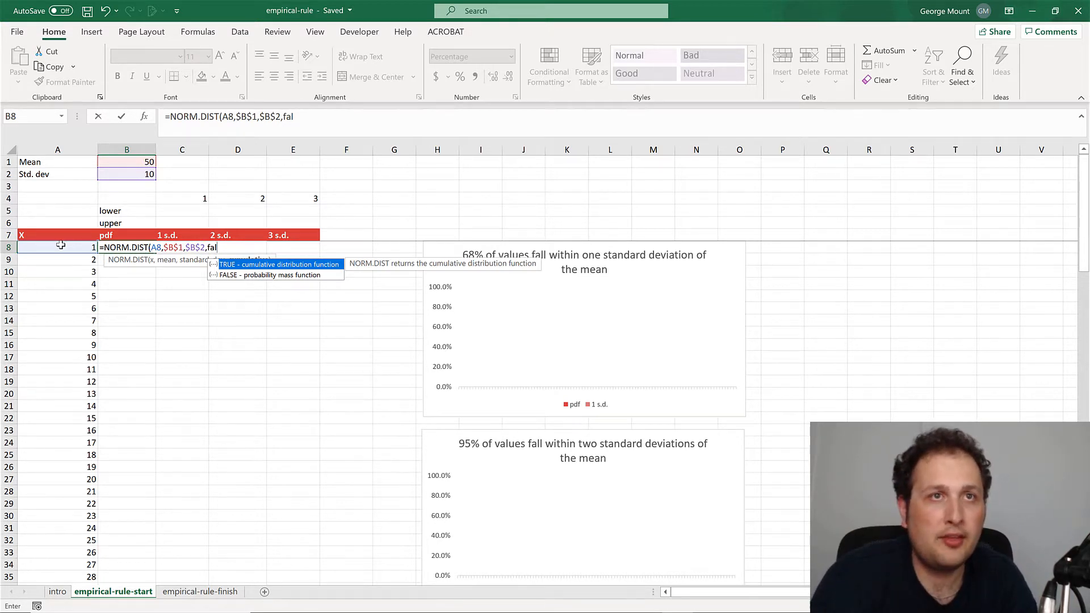
type("se")
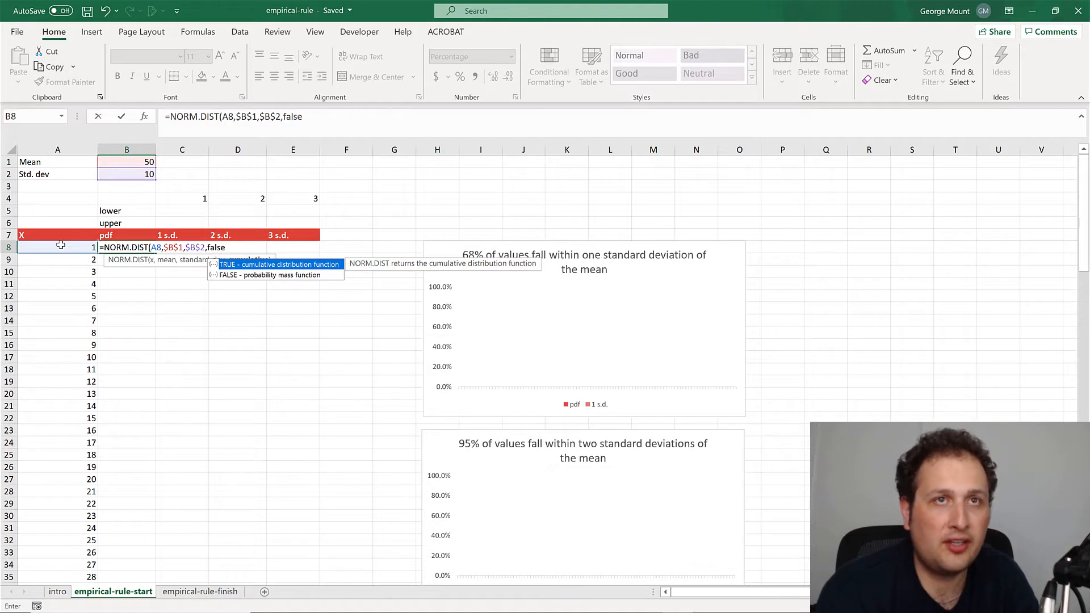
type(")")
key("ctrl+Return")
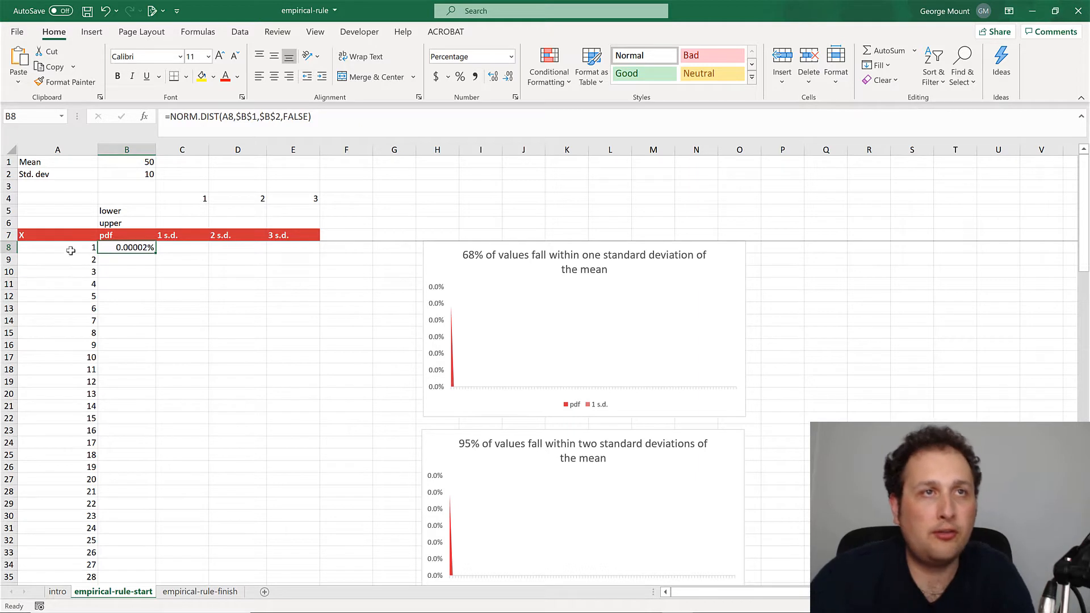
double_click(155, 255)
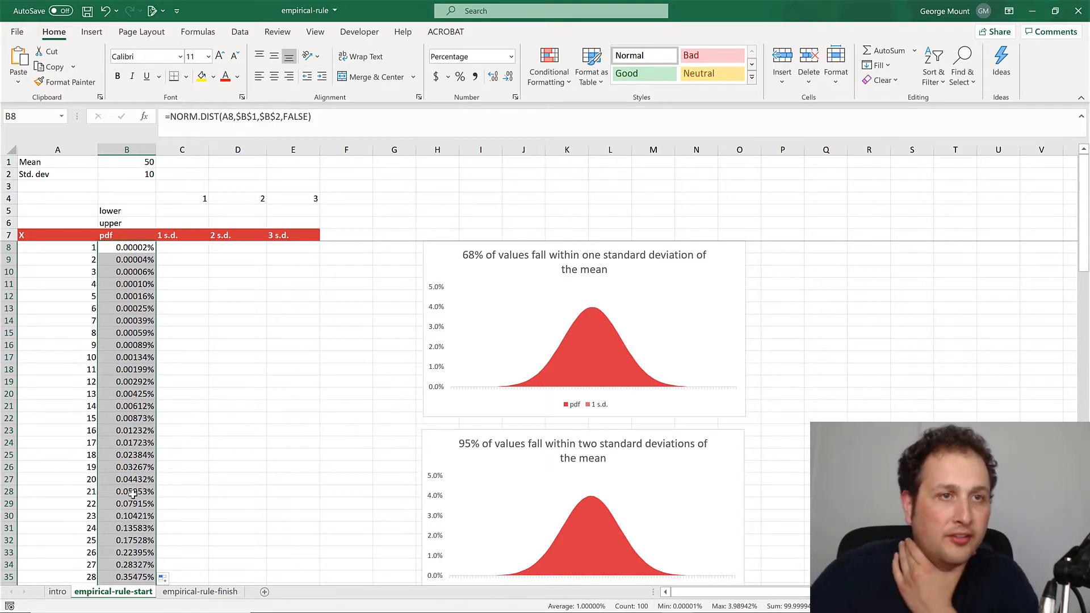
Examine the pdf value for X = 40, the updated charts and the sum of the whole pdf column.
scroll(135, 491, "down", 6)
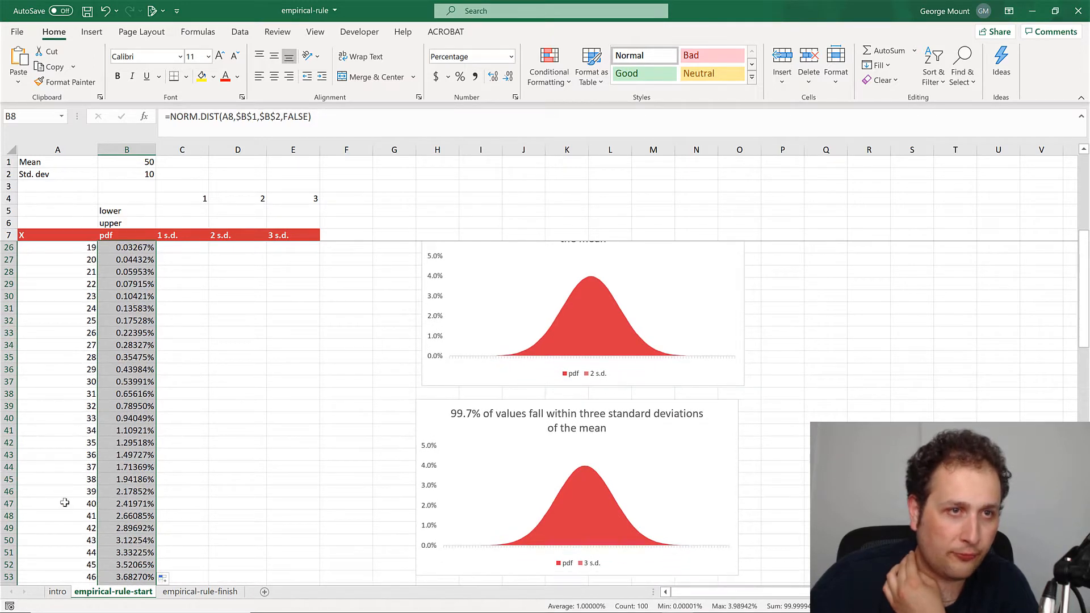
left_click_drag(64, 503, 139, 503)
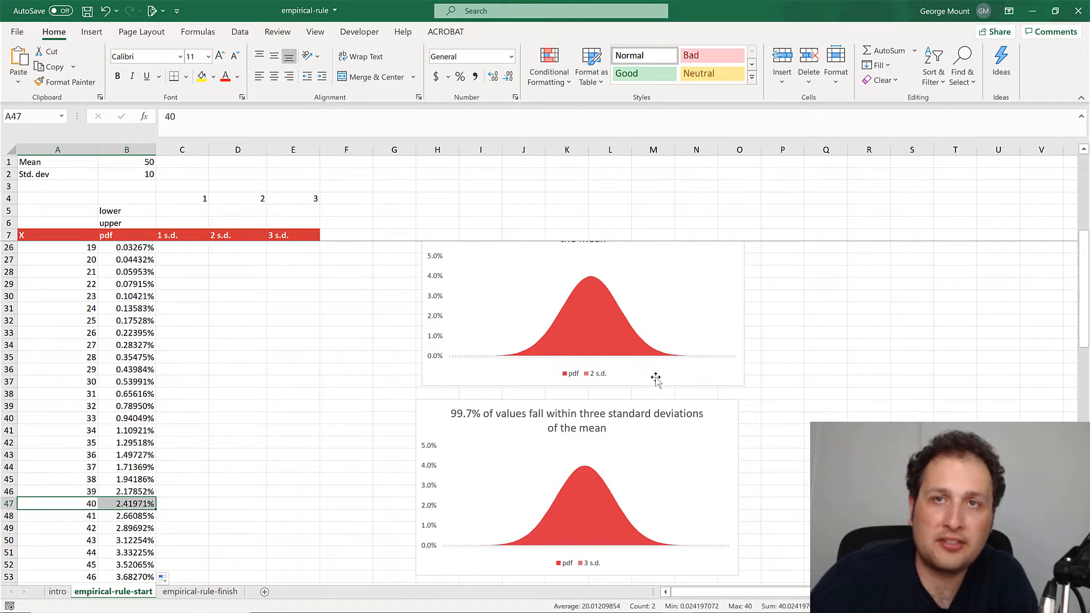
scroll(652, 376, "up", 1)
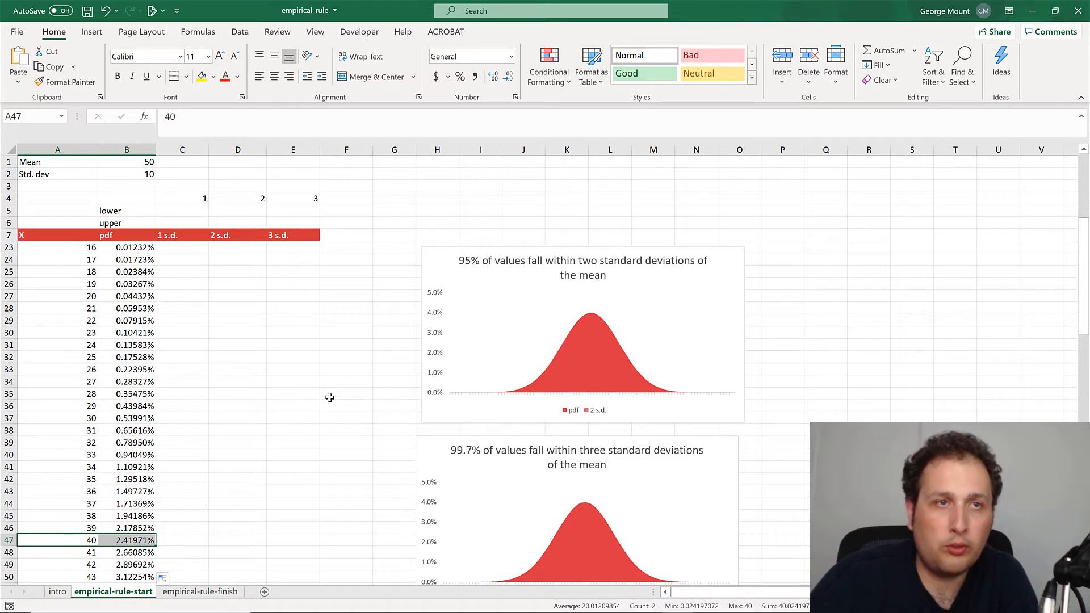
left_click(128, 247)
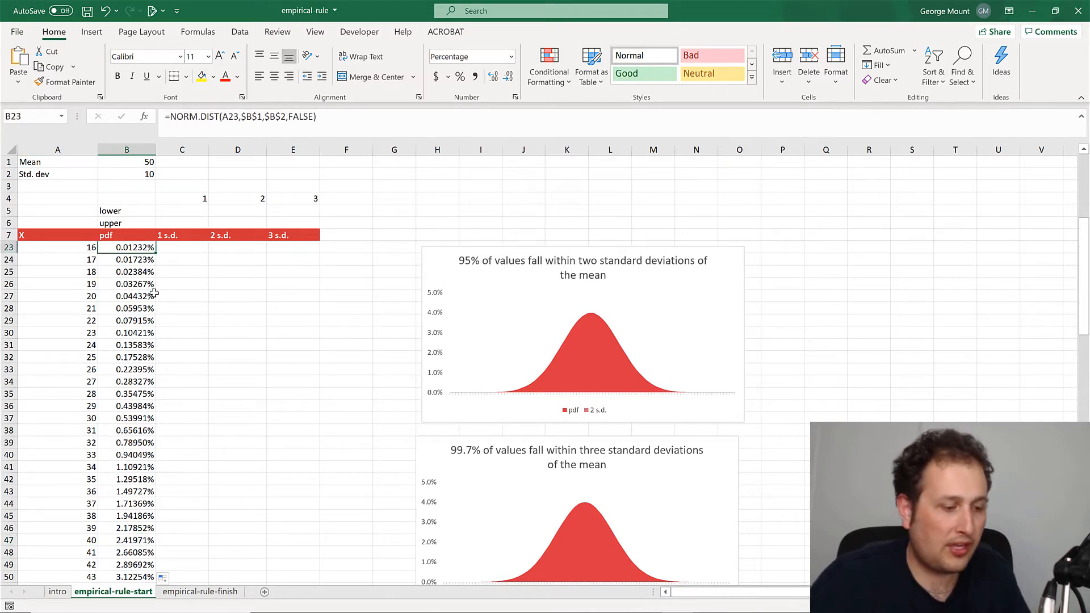
key("ctrl+Up")
key("Down")
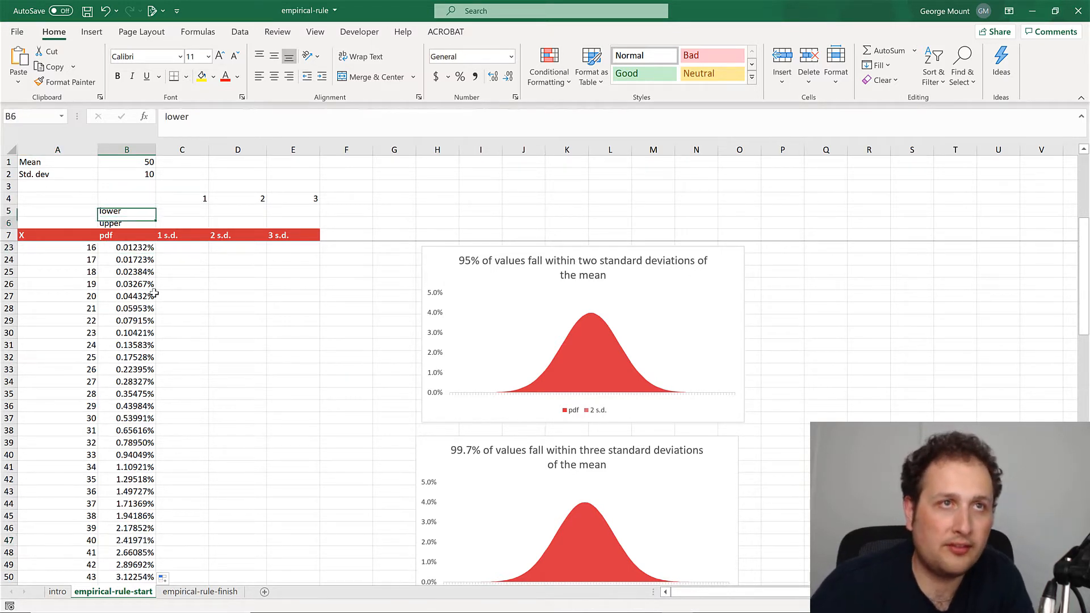
key("Down")
key("Down")
key("ctrl+shift+Down")
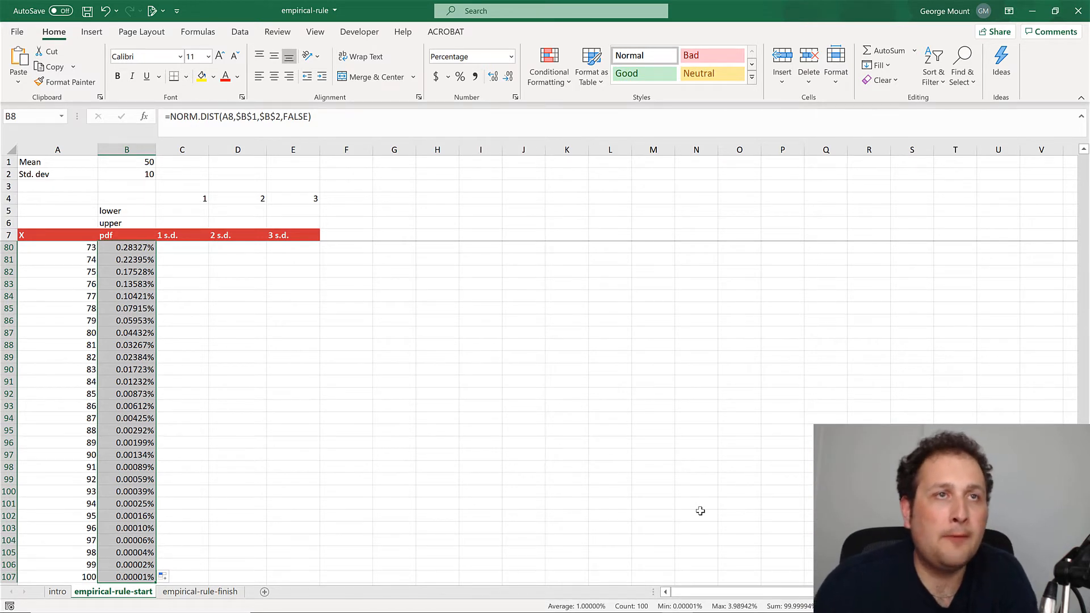
key("Down")
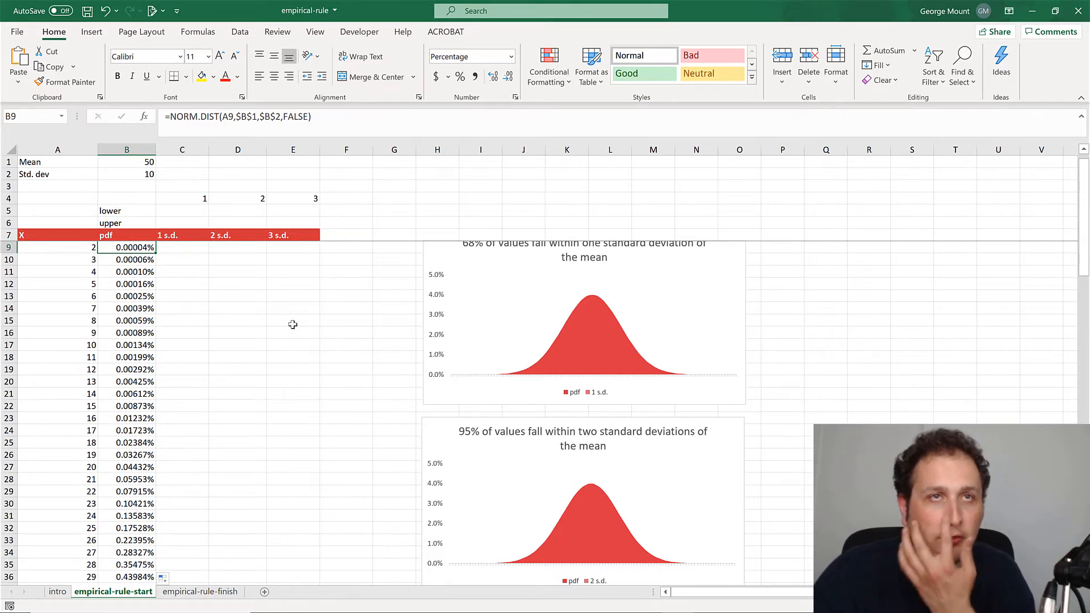
Enter the lower limit formula =$B$1-(C$4*$B$2) in C5 for one standard deviation.
left_click(169, 213)
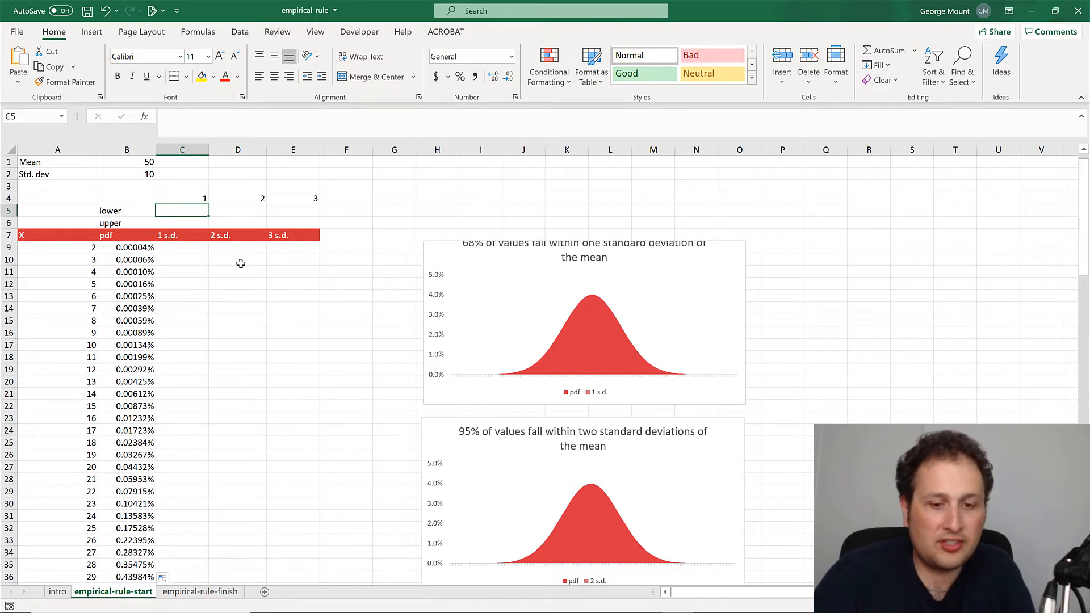
type("=")
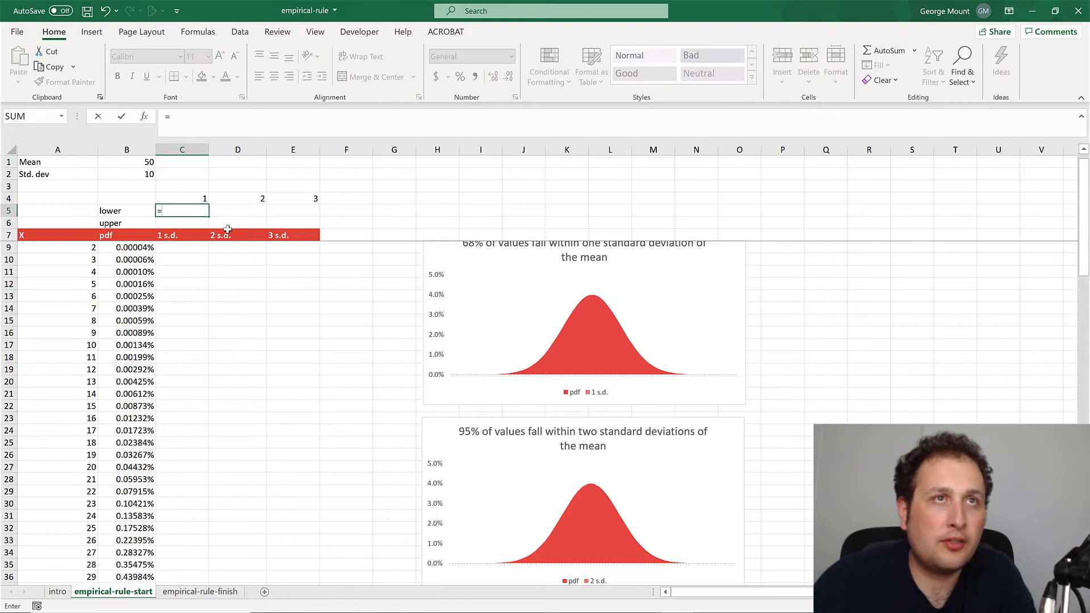
left_click(128, 164)
key("F4")
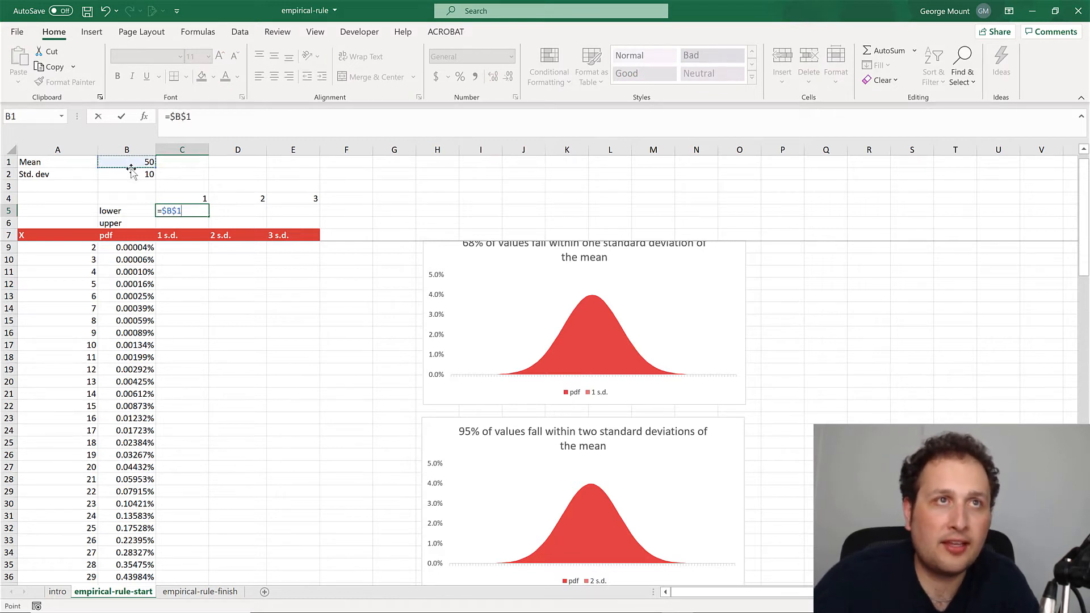
type("-(")
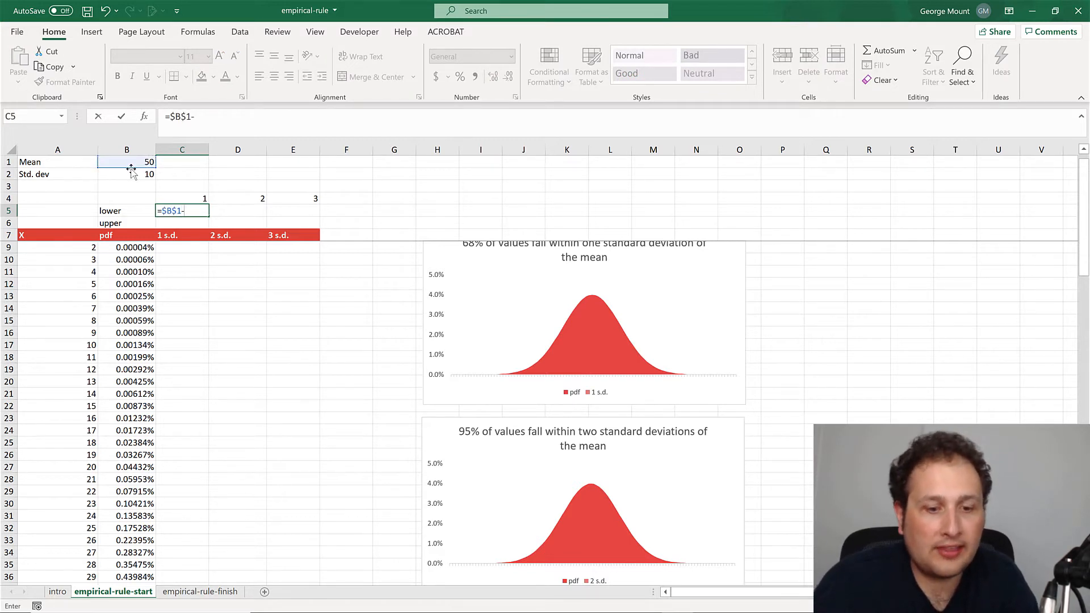
left_click(187, 199)
key("F4")
key("F4")
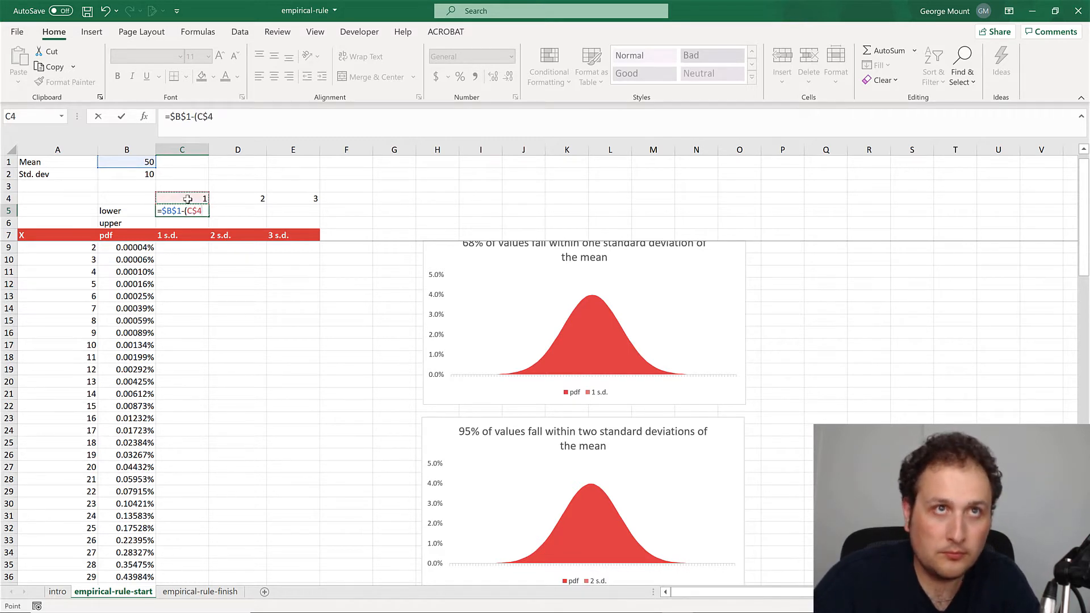
type("*")
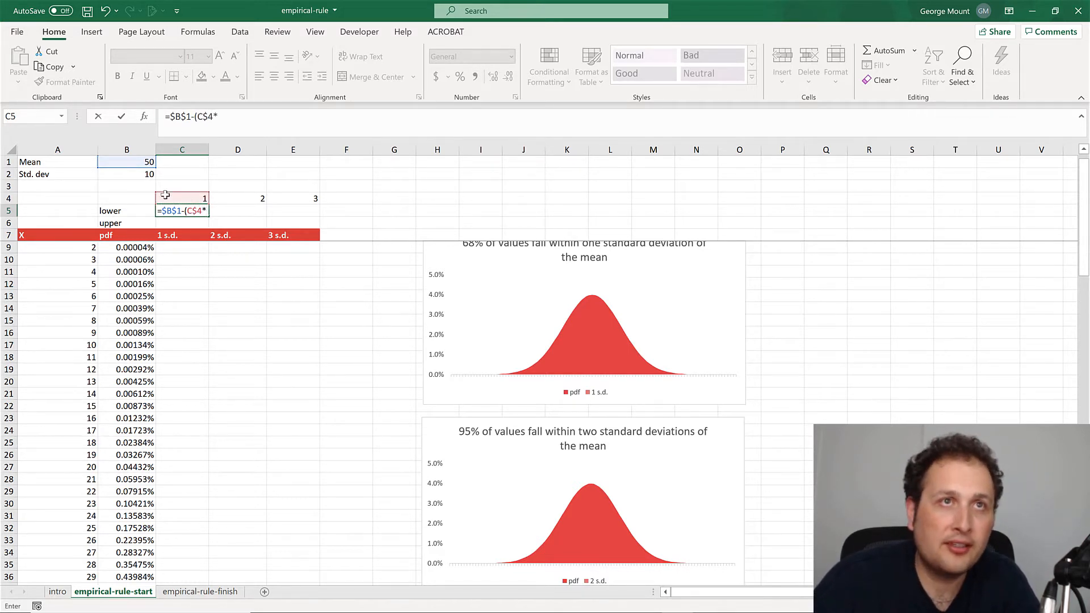
left_click(135, 174)
key("F4")
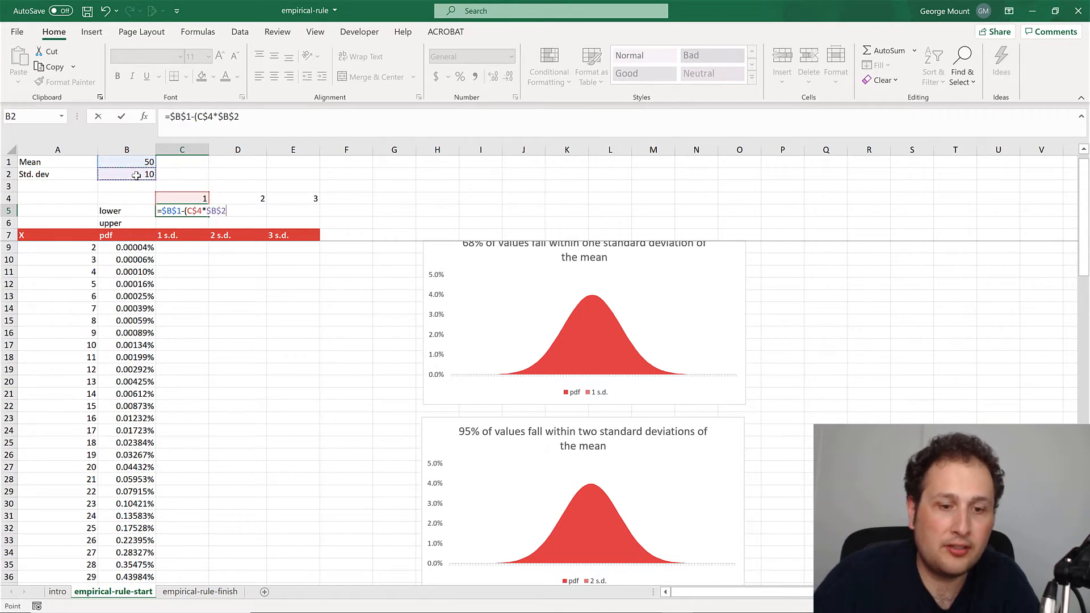
type(")")
key("Return")
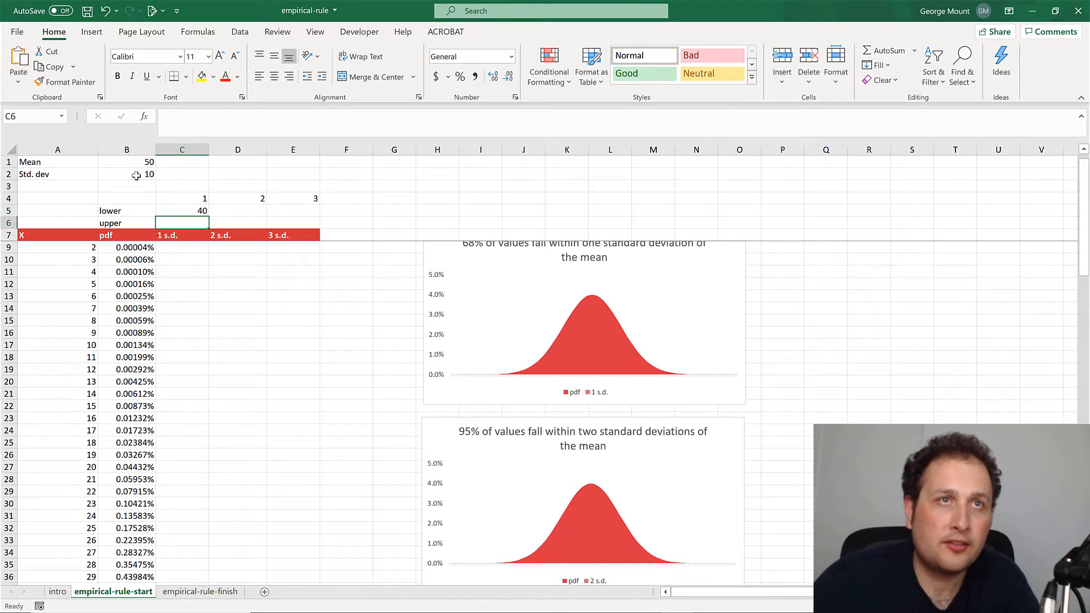
Fill the lower limit formula from C5 across to E5 and check the copied cells.
left_click(201, 211)
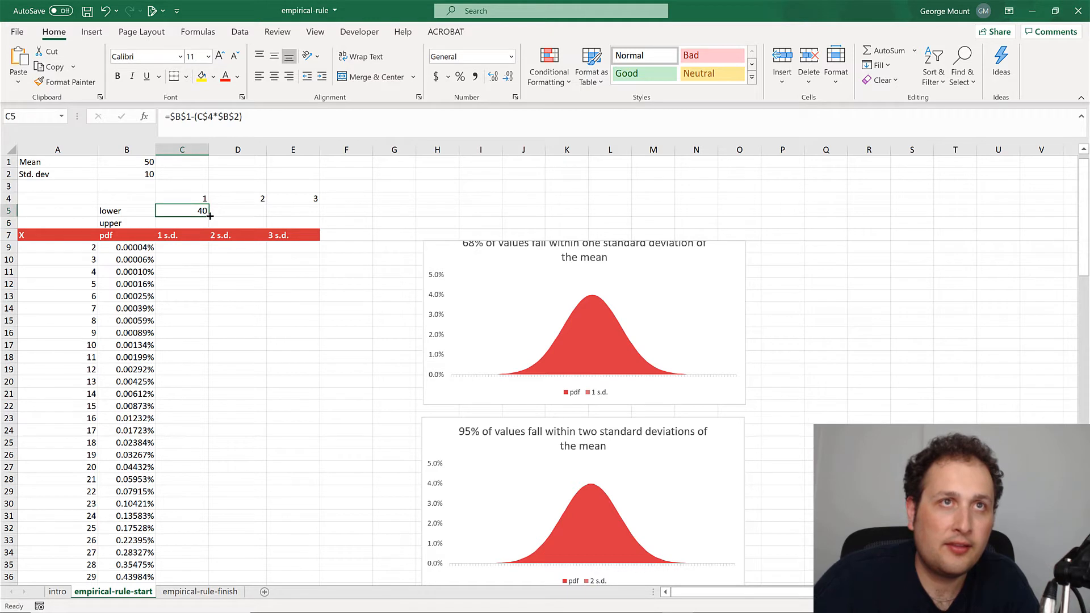
left_click_drag(208, 215, 316, 219)
left_click(193, 214)
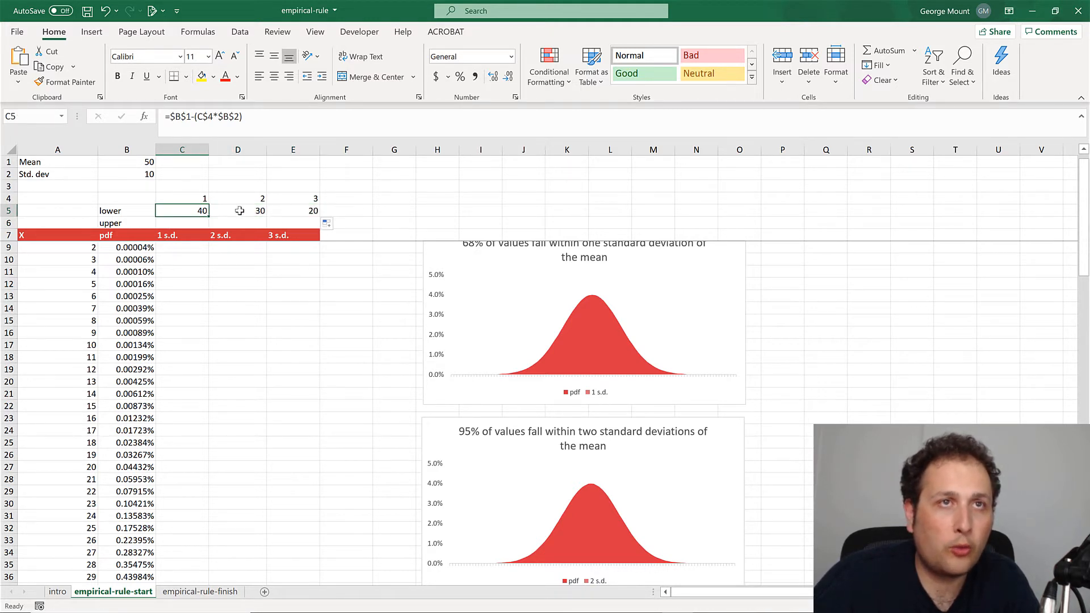
left_click(239, 211)
left_click(170, 210)
Enter the upper limit formula =$B$1+(C$4*$B$2) in C6, keeping the cell selected.
left_click(168, 225)
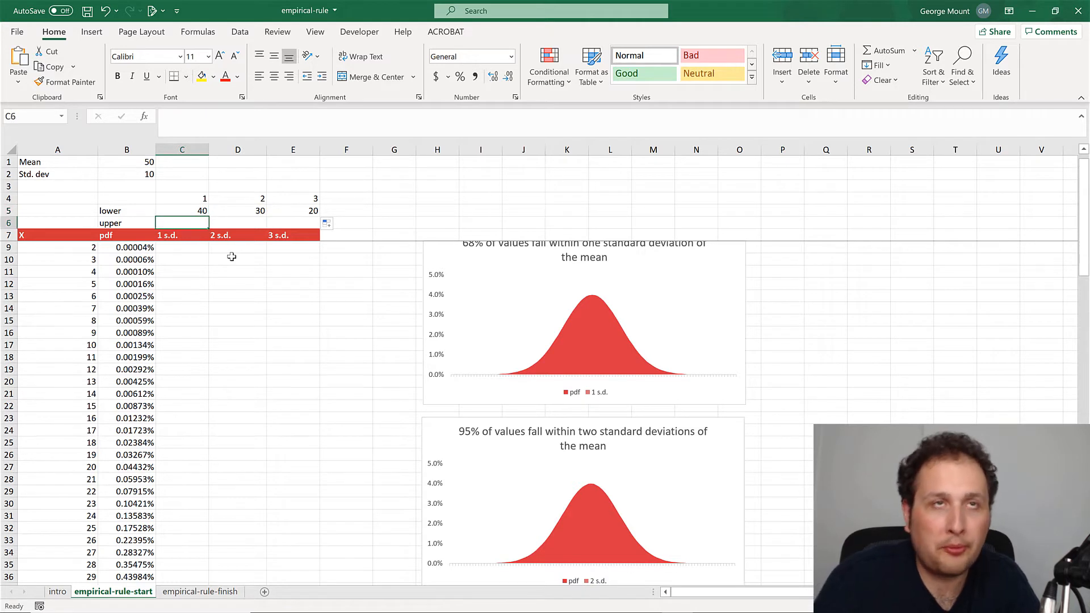
type("=")
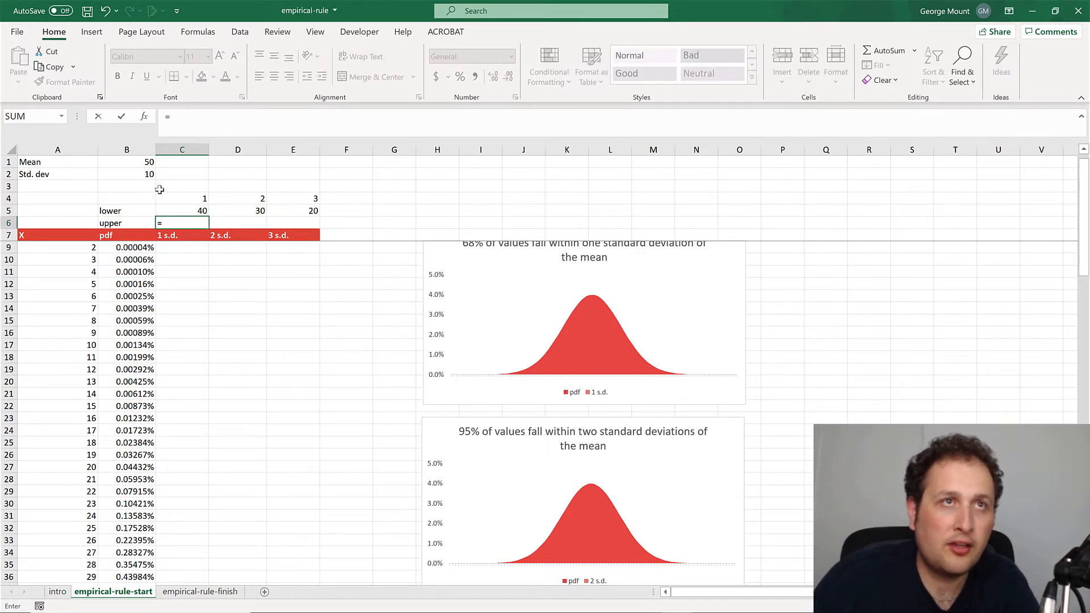
left_click(145, 164)
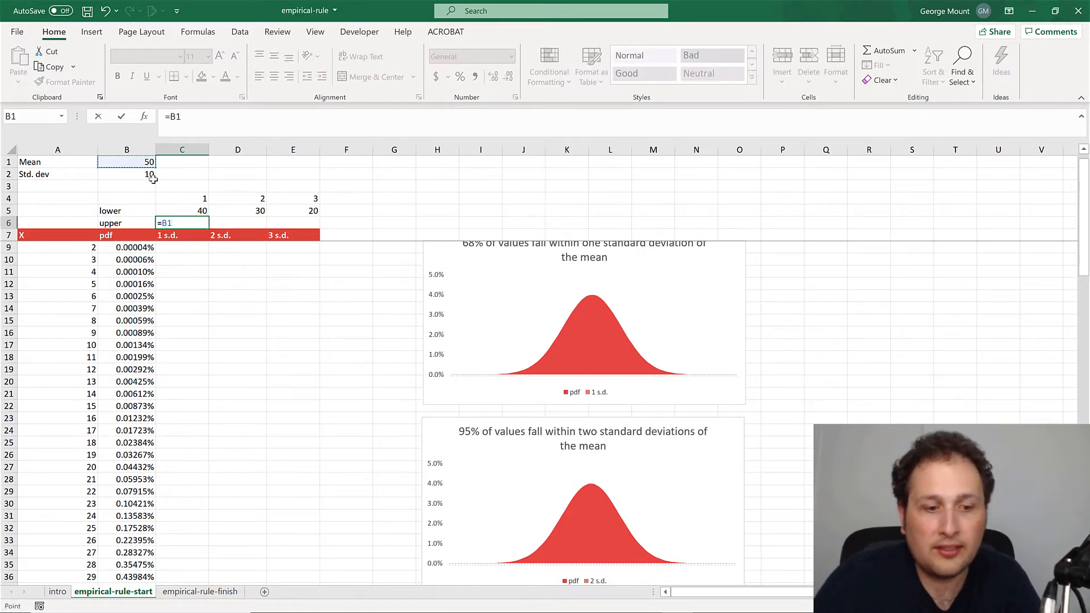
key("F4")
type("+")
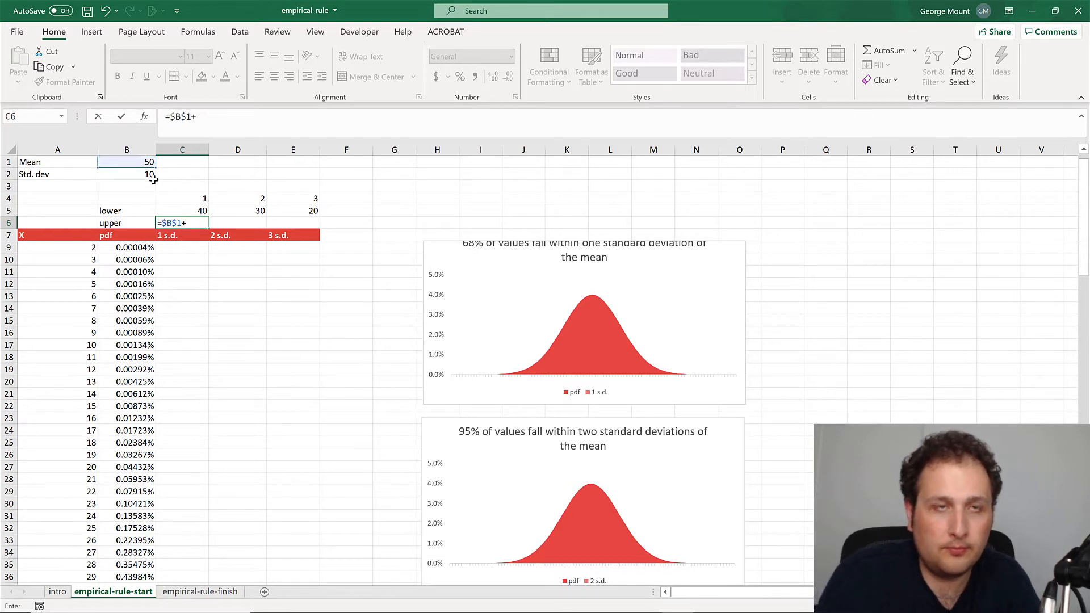
type("(")
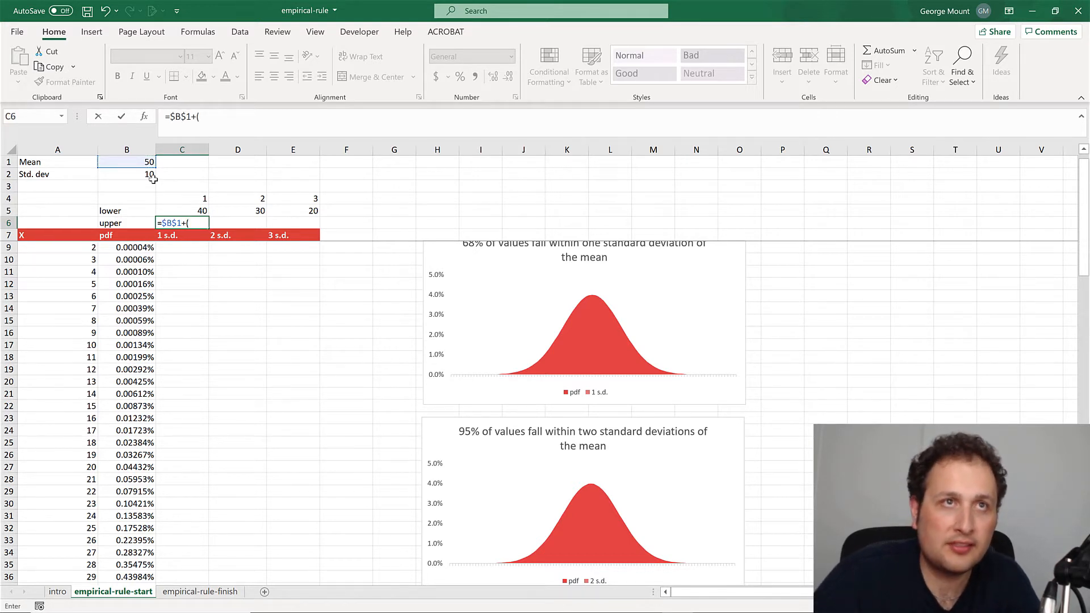
left_click(176, 198)
key("F4")
key("F4")
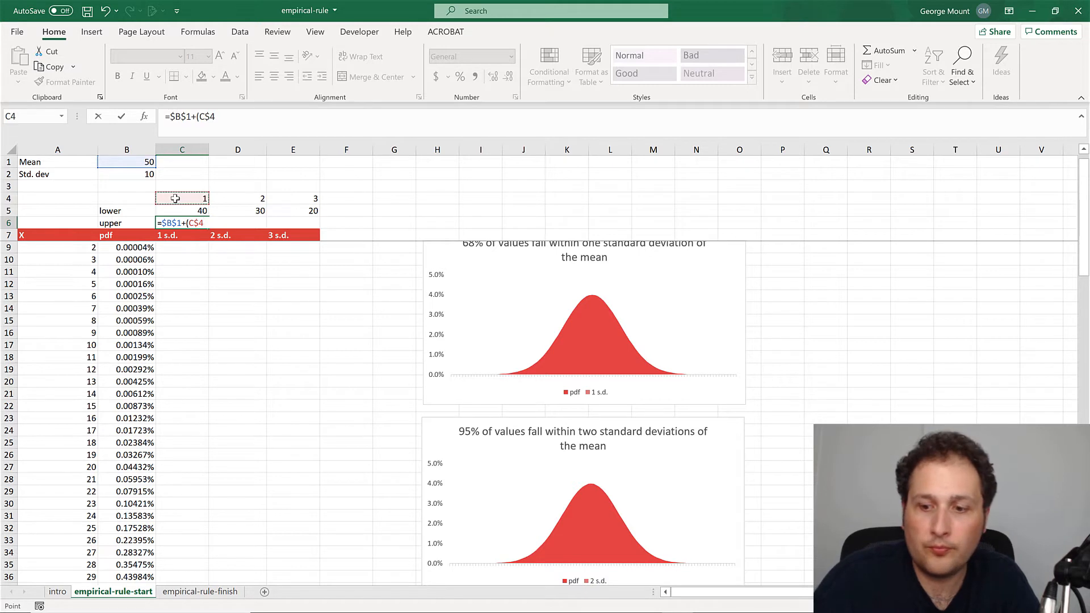
type("*")
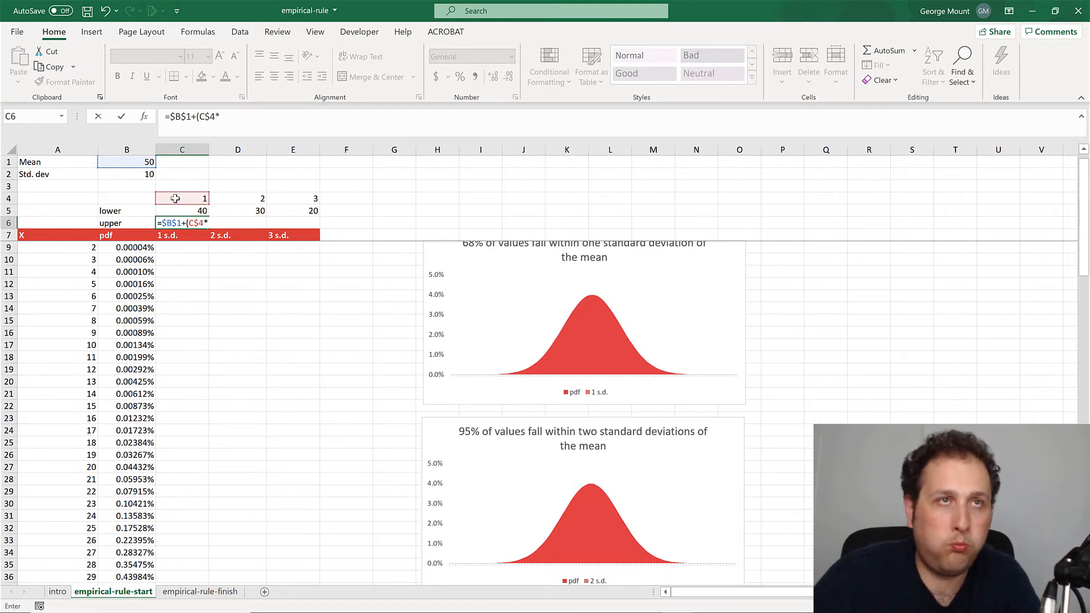
left_click(133, 174)
key("F4")
type(")")
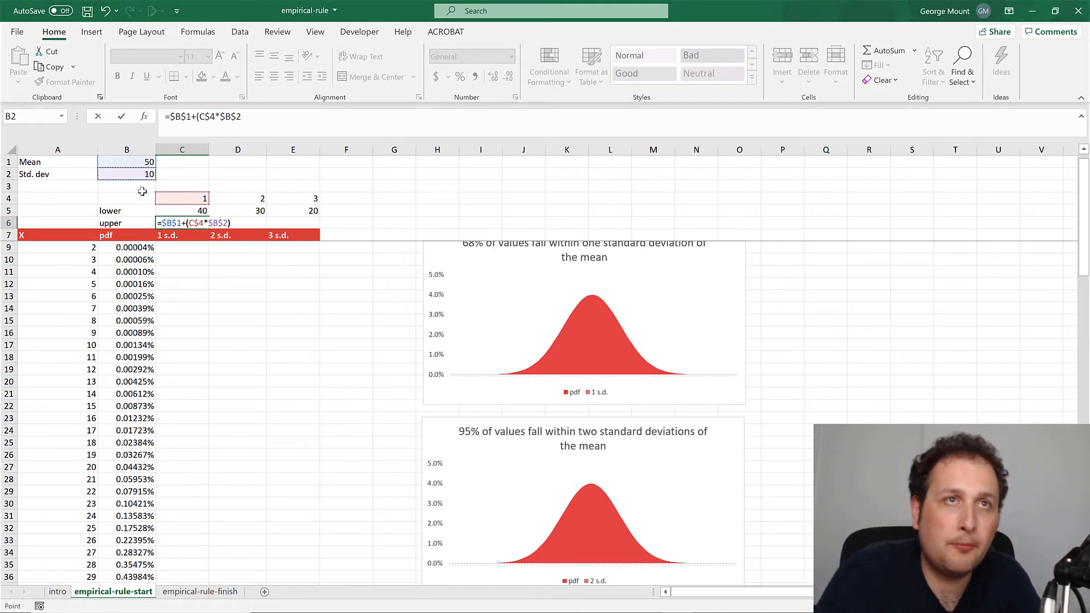
key("ctrl+Return")
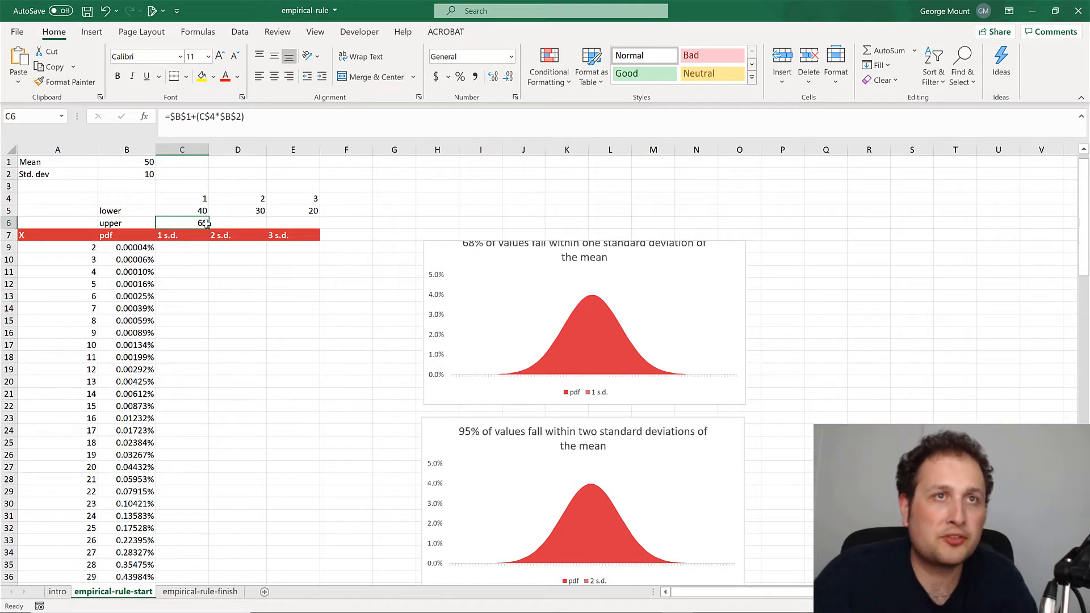
Fill the upper limit formula from C6 across to E6 and check the lower and upper limits.
left_click_drag(209, 229, 318, 224)
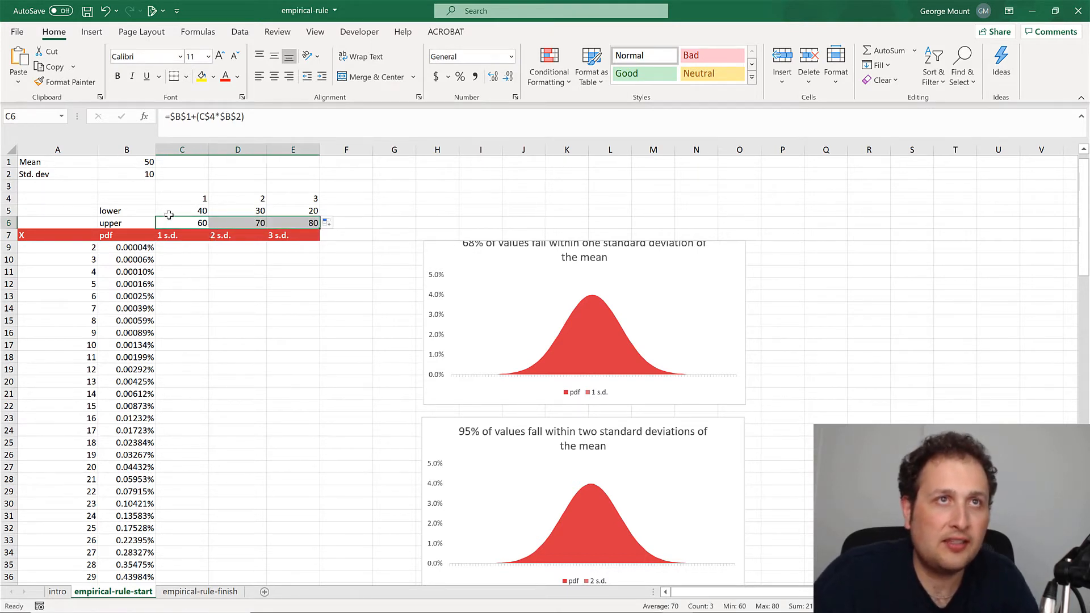
left_click(169, 212)
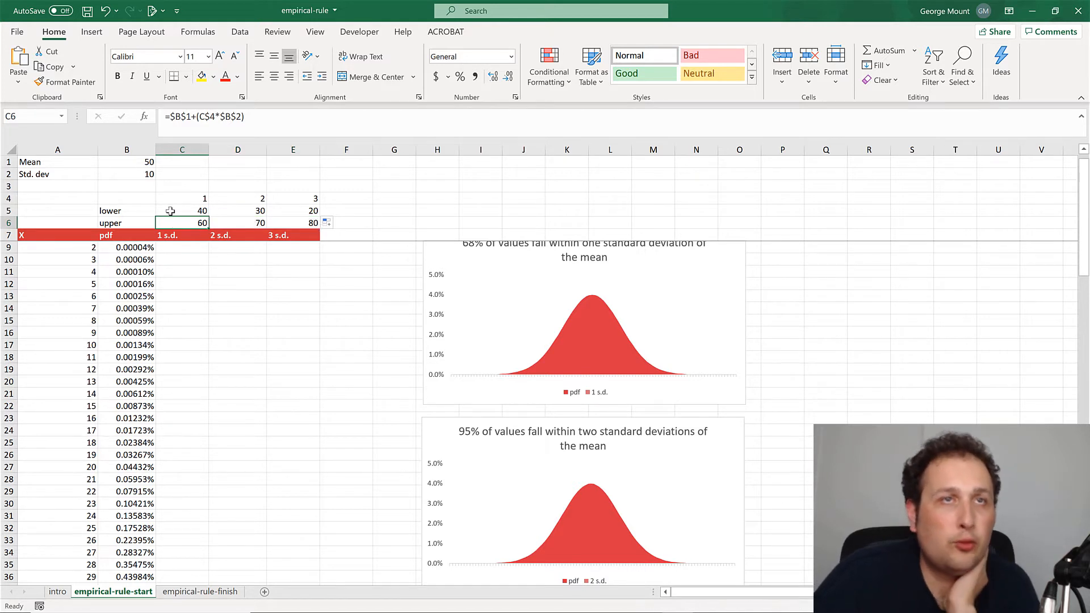
left_click(241, 210)
left_click(295, 213)
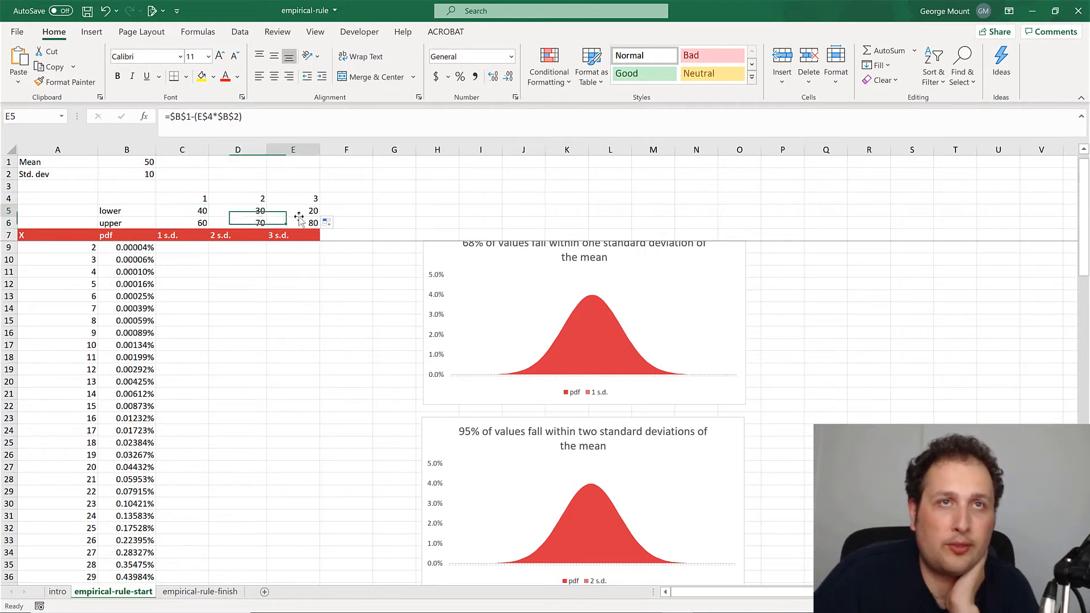
left_click(295, 223)
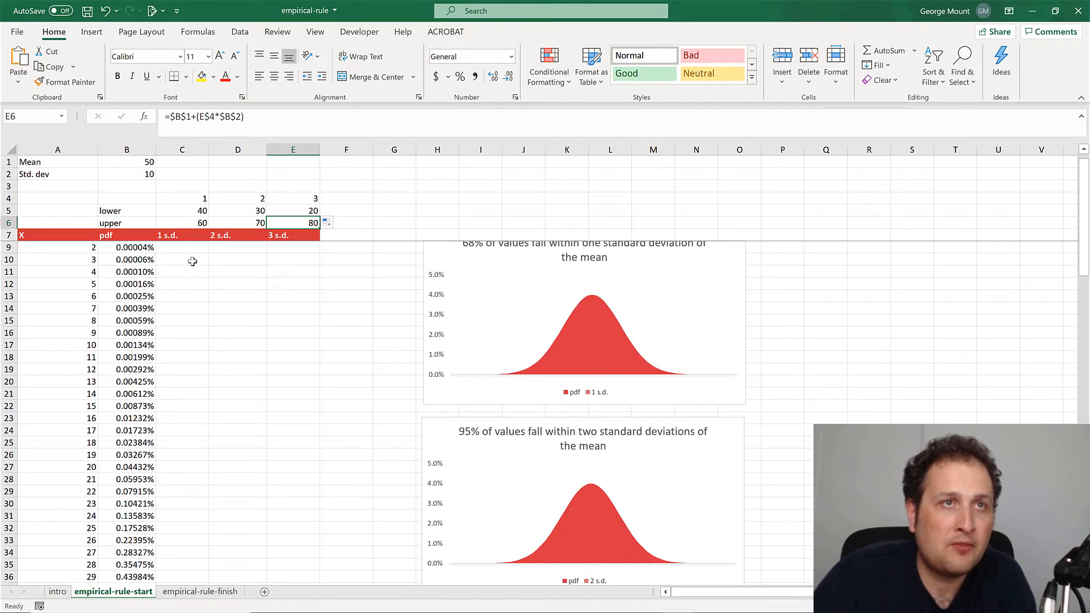
Examine the X and pdf values in the rows for X = 40 and X = 60, along with the charts.
scroll(114, 442, "down", 4)
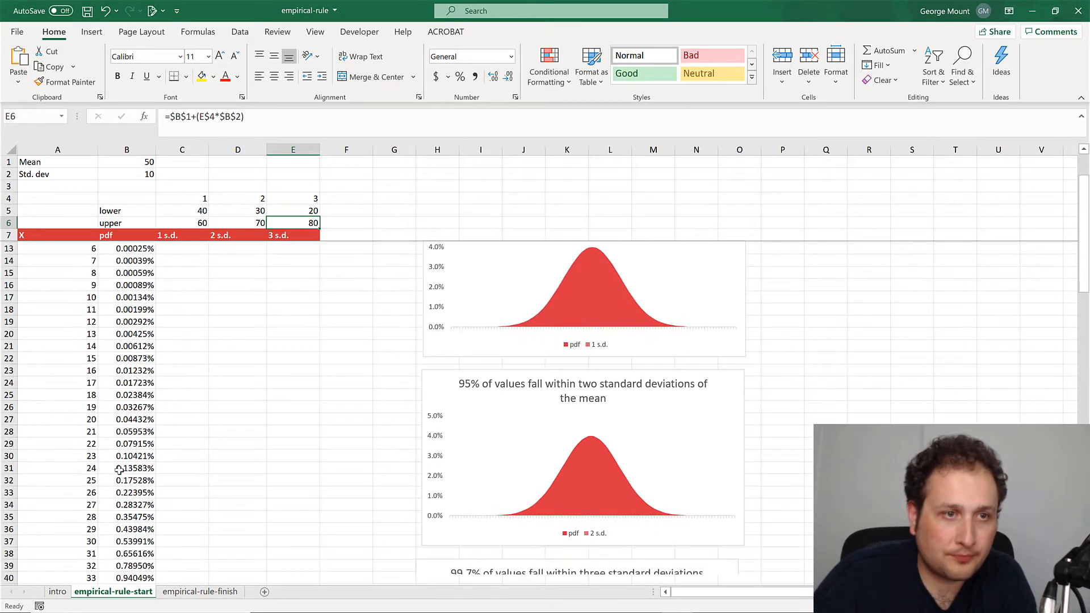
scroll(119, 477, "down", 1)
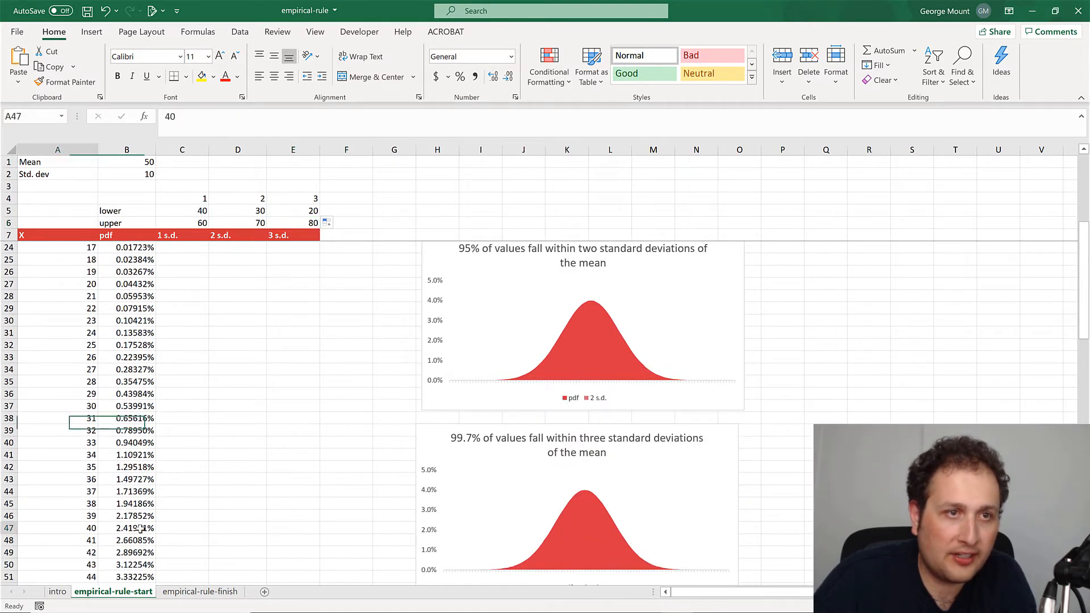
left_click_drag(85, 528, 132, 529)
scroll(123, 575, "down", 8)
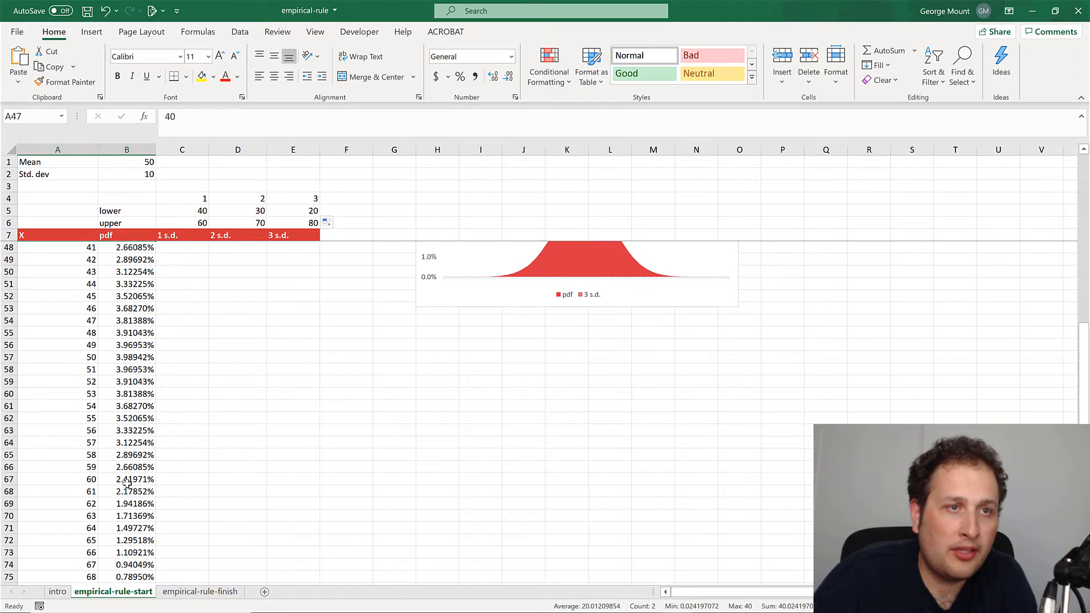
left_click_drag(127, 481, 51, 482)
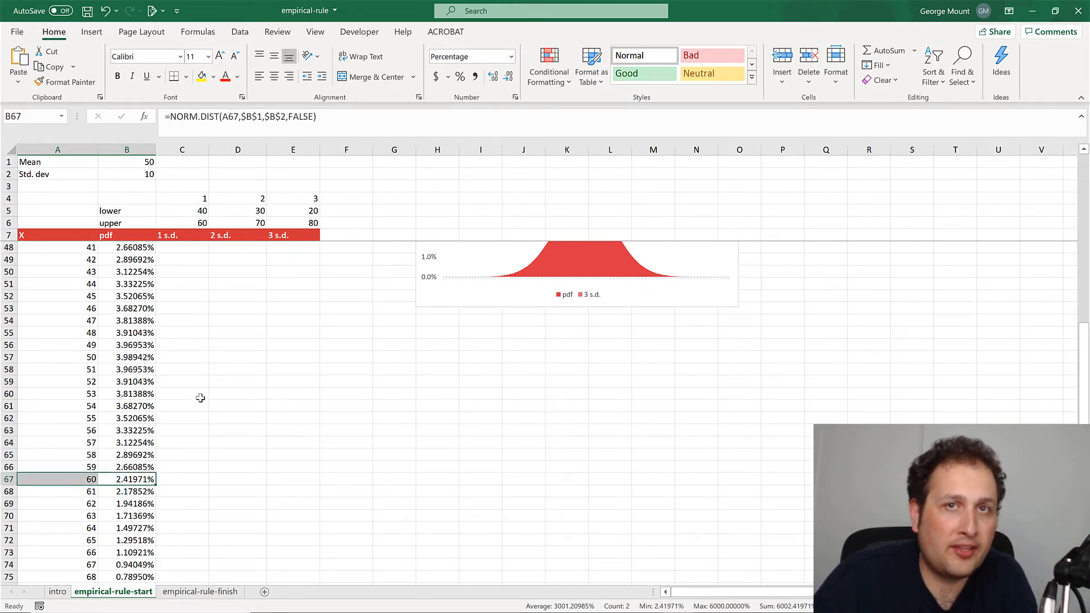
scroll(500, 330, "up", 5)
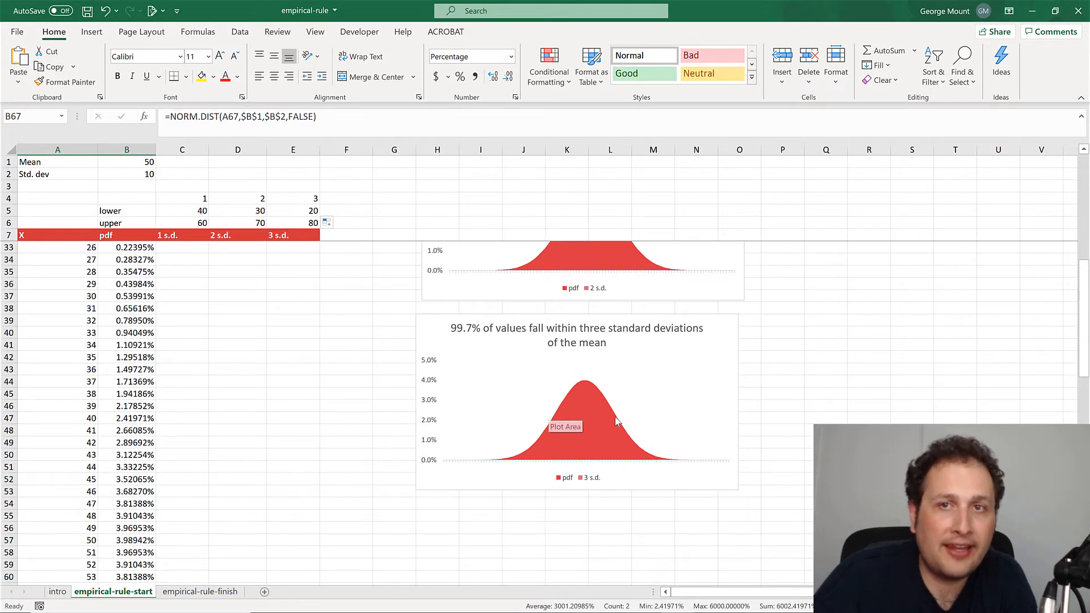
scroll(360, 384, "up", 9)
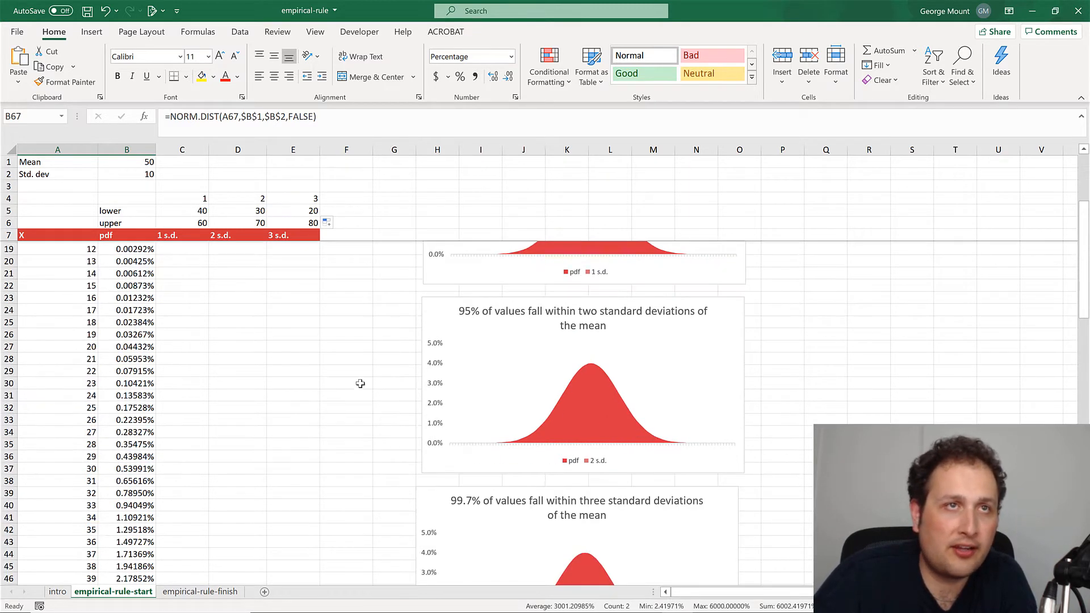
Start an IF formula in C8 whose AND test begins with the lower limit condition $A8>=C$5.
left_click(216, 256)
left_click(194, 249)
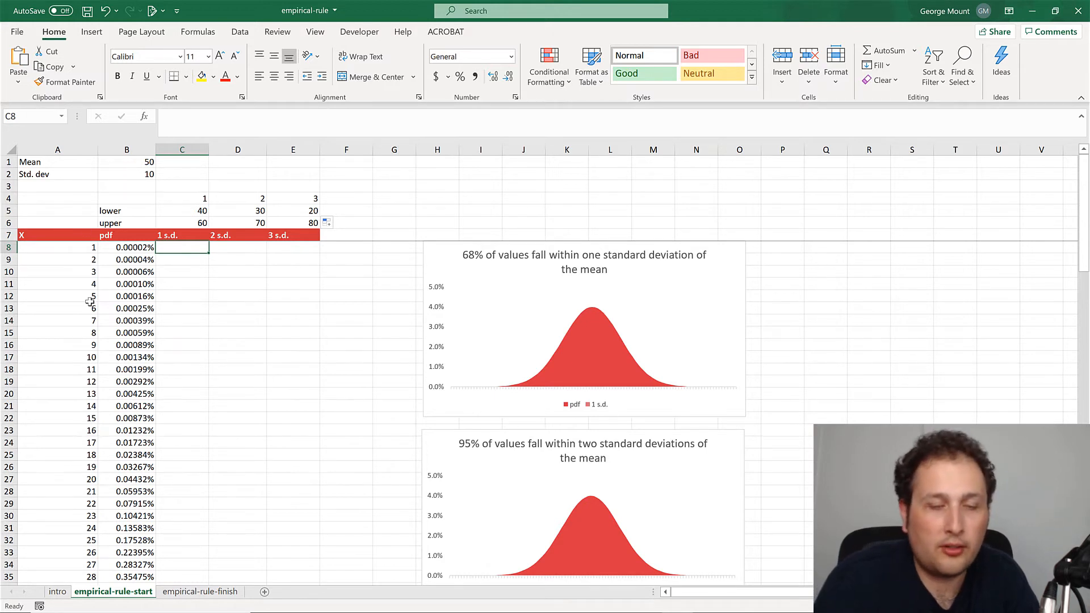
type("=if(")
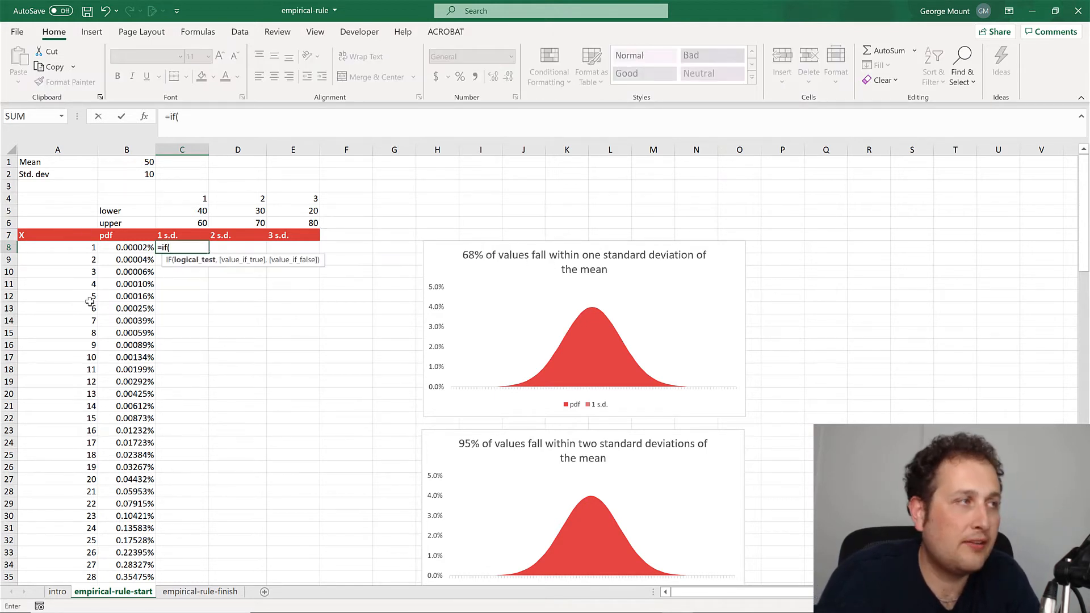
type("and(")
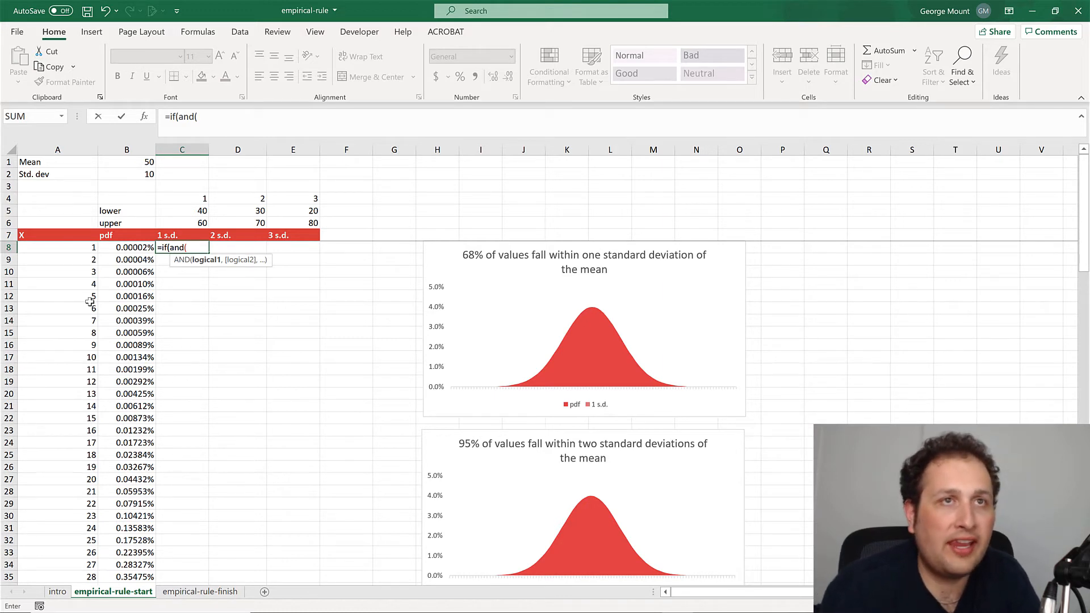
type("a8")
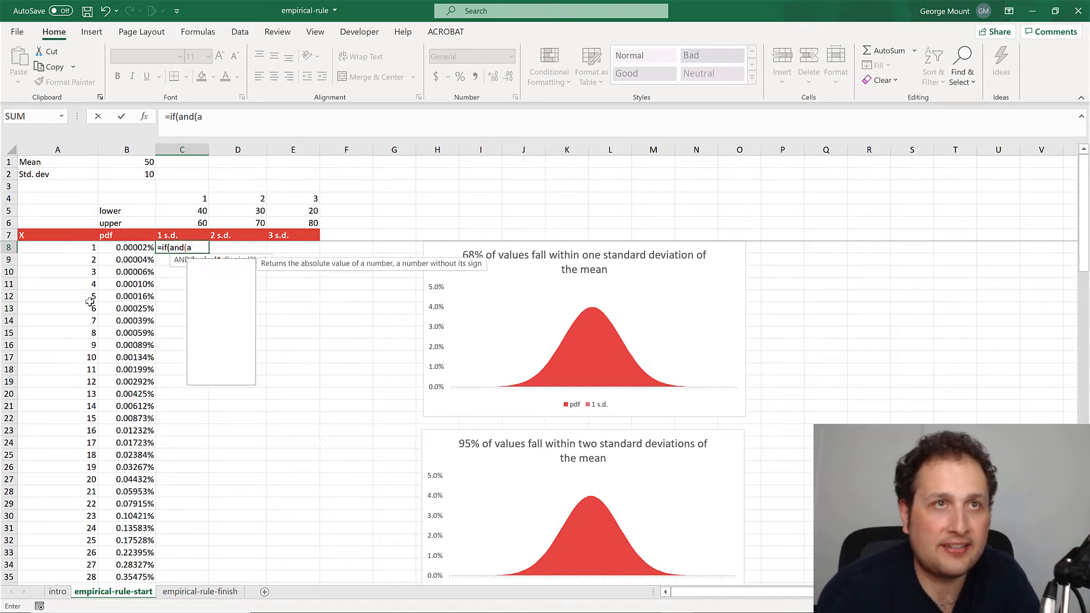
key("F4")
key("F4")
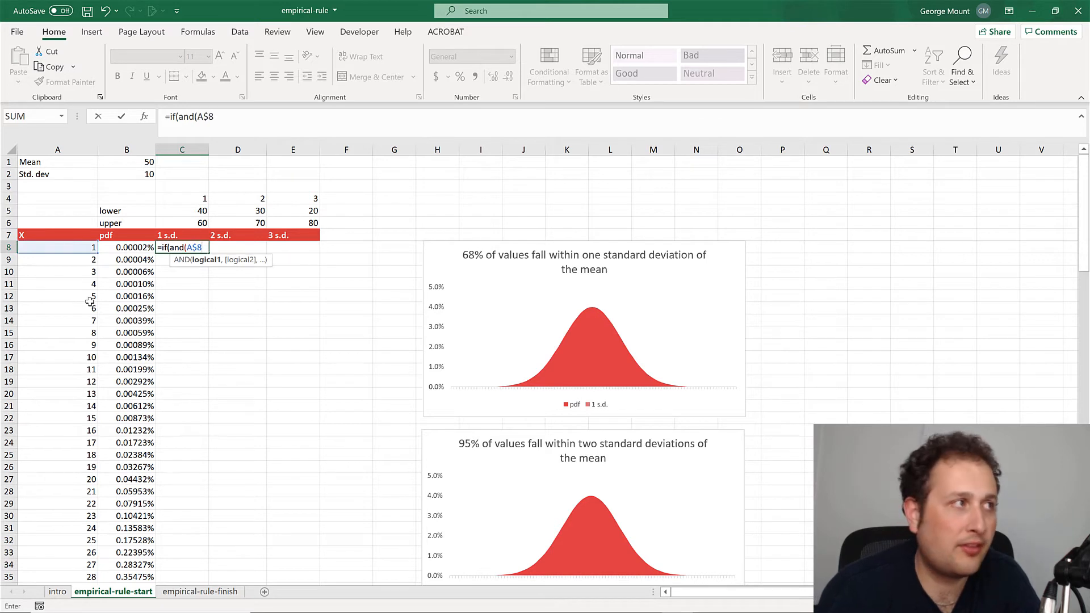
key("F4")
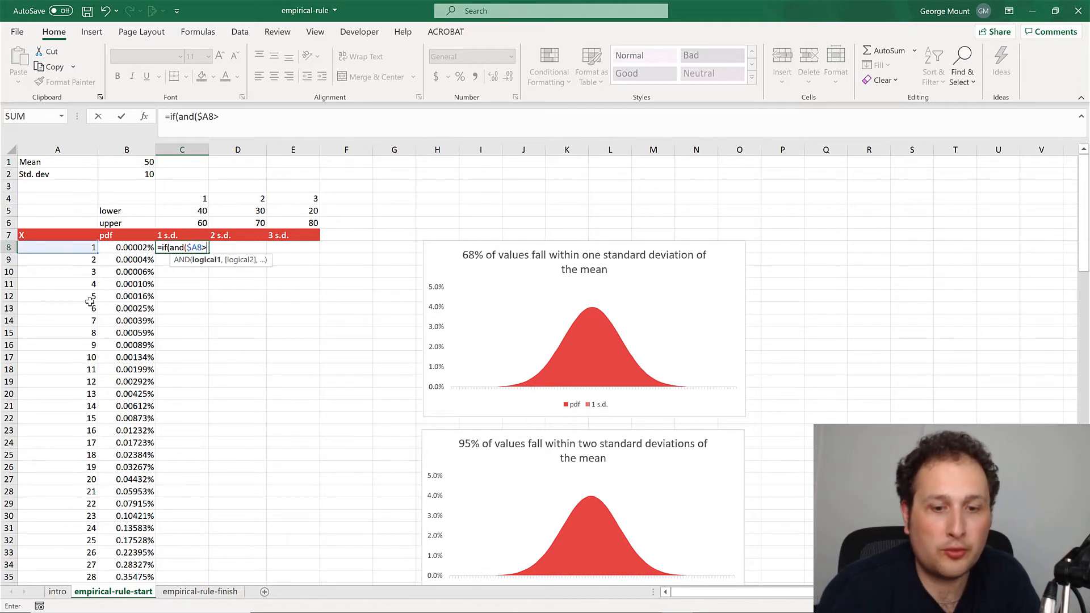
type(">=")
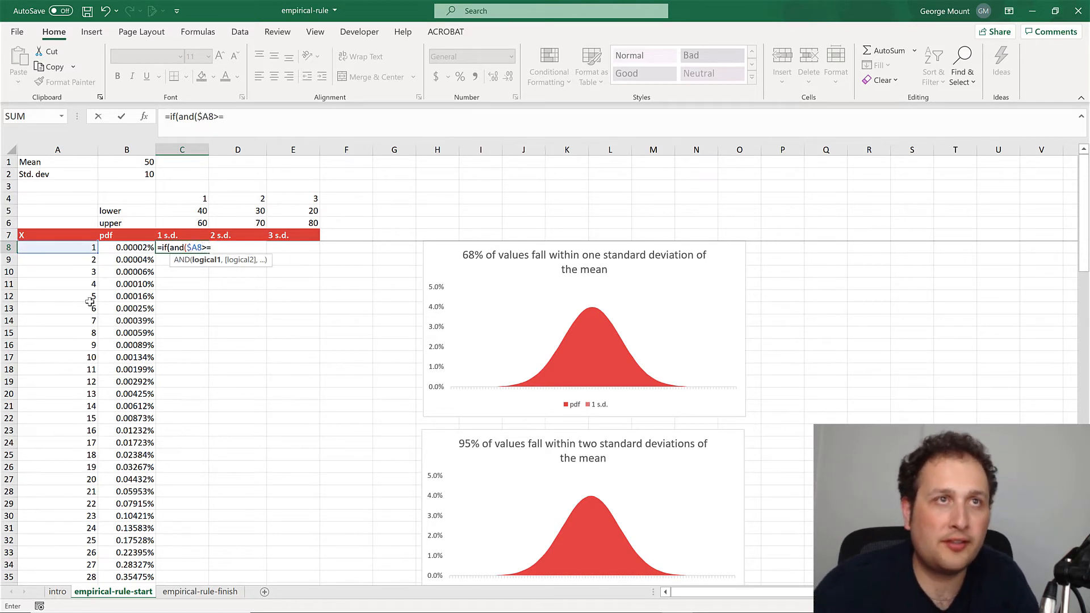
left_click(180, 211)
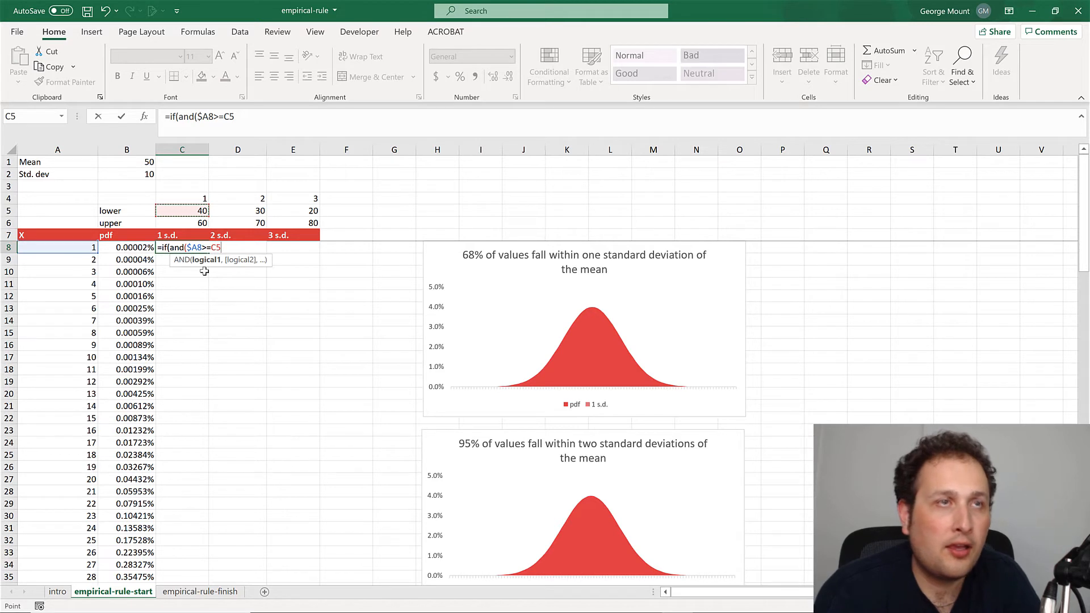
key("F4")
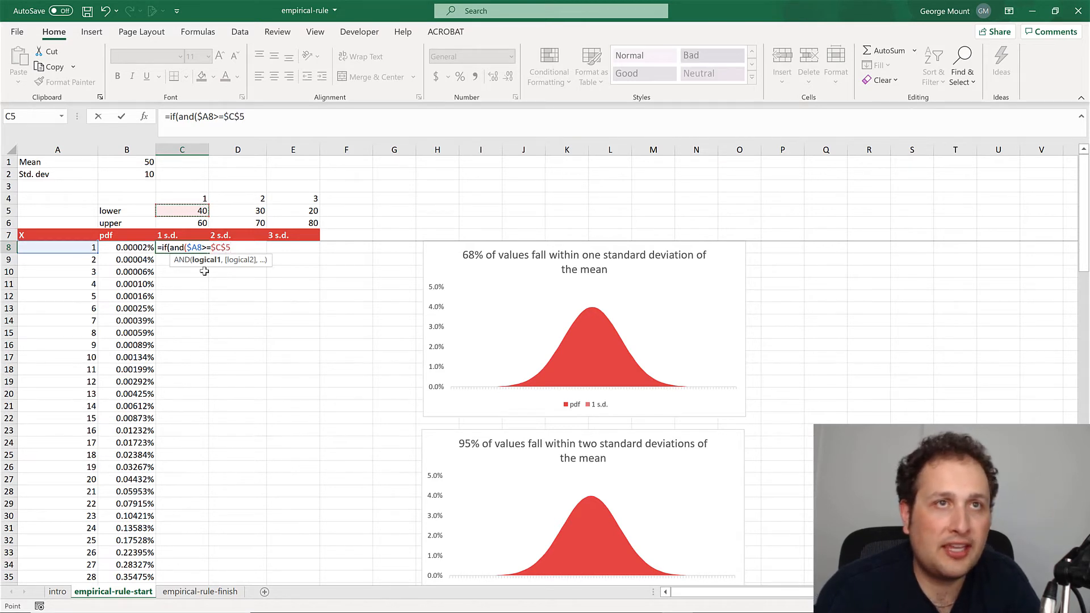
key("F4")
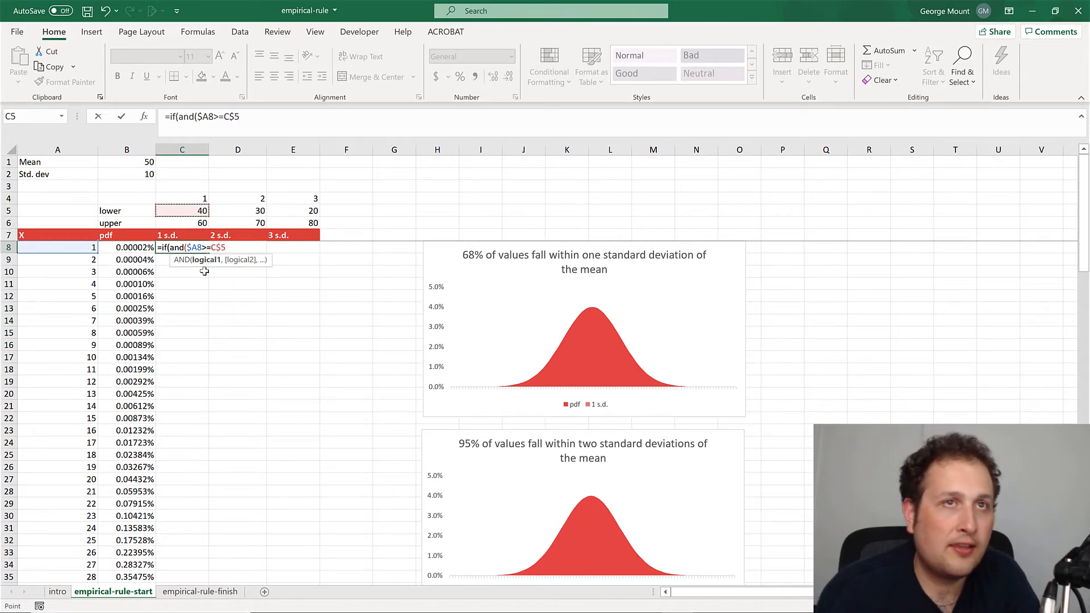
Add the upper limit condition $A8<=C$6 as the second test of the AND function in C8.
type(",a")
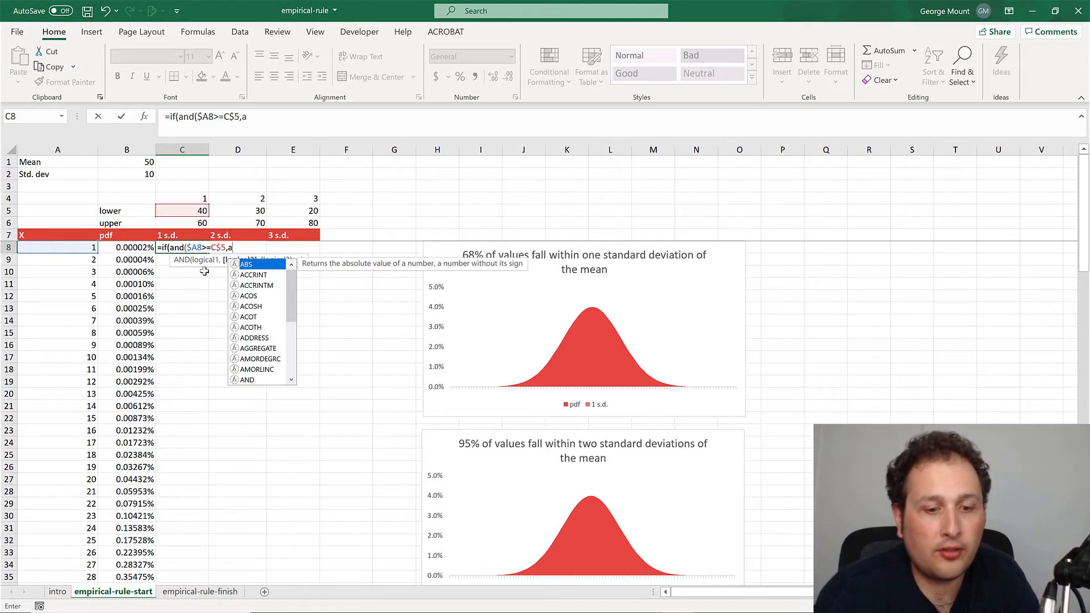
type("8")
key("F4")
key("F4")
key("F4")
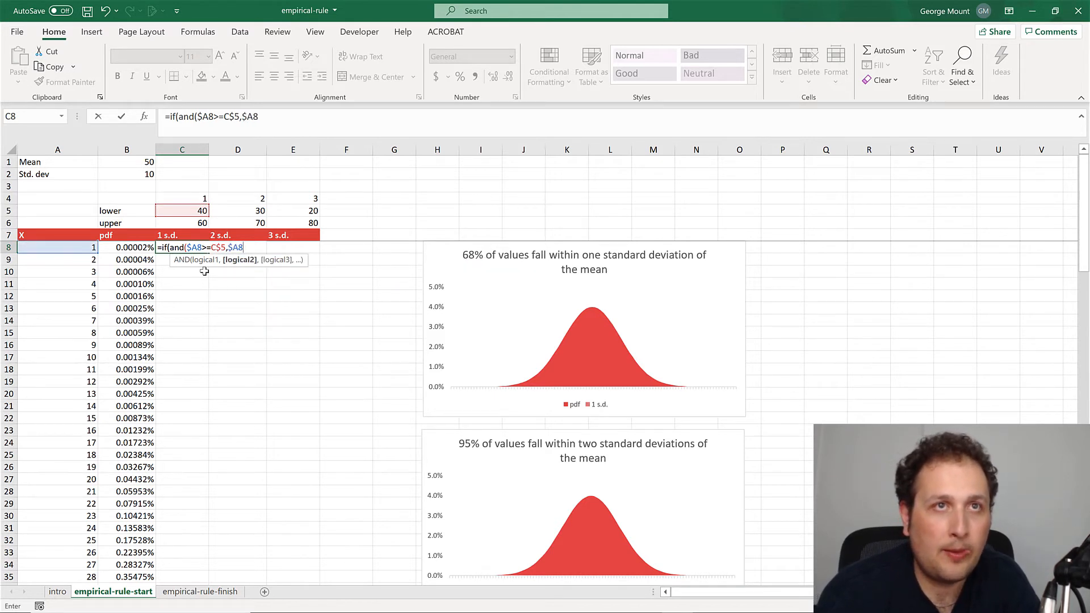
type("<=")
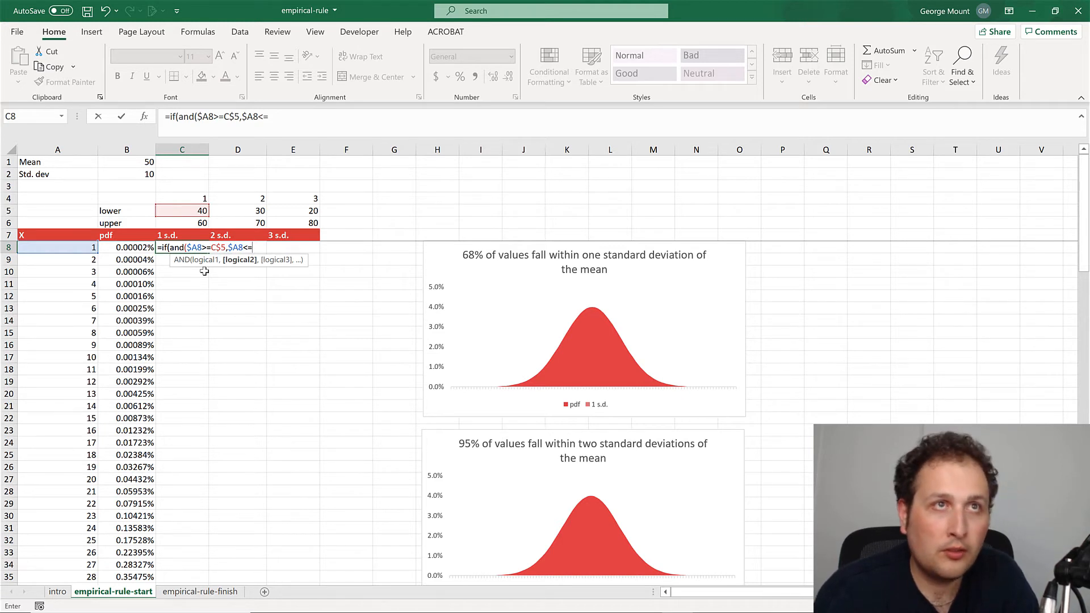
type("c")
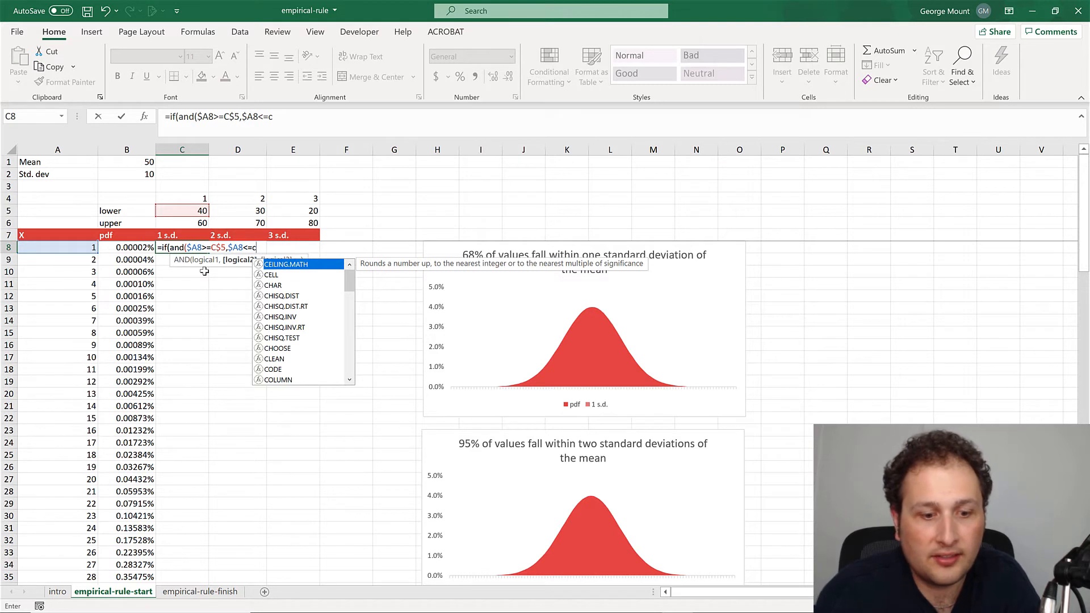
type("6")
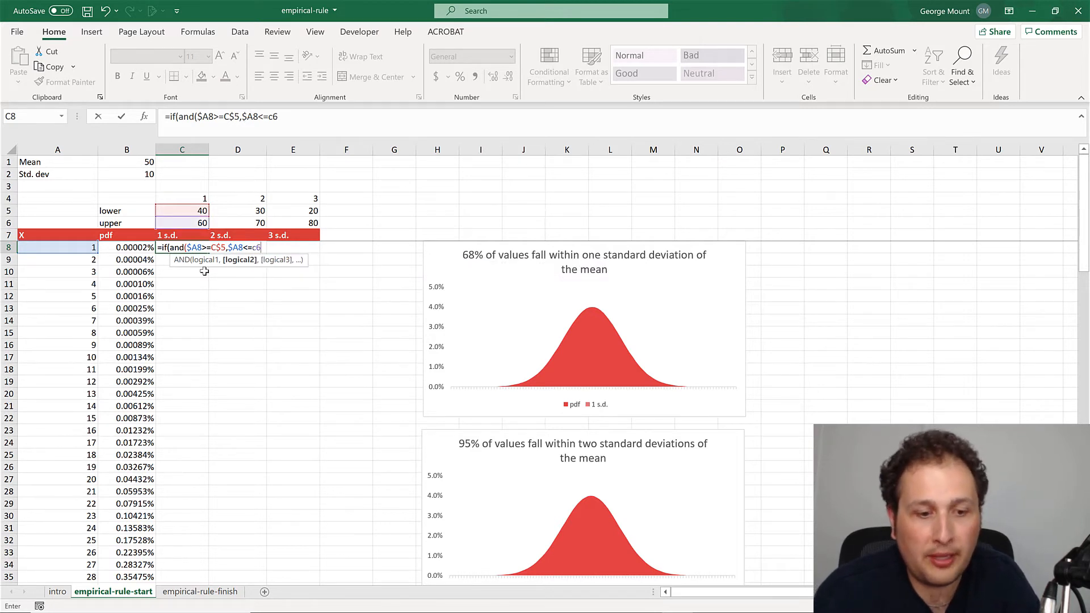
key("F4")
key("F4")
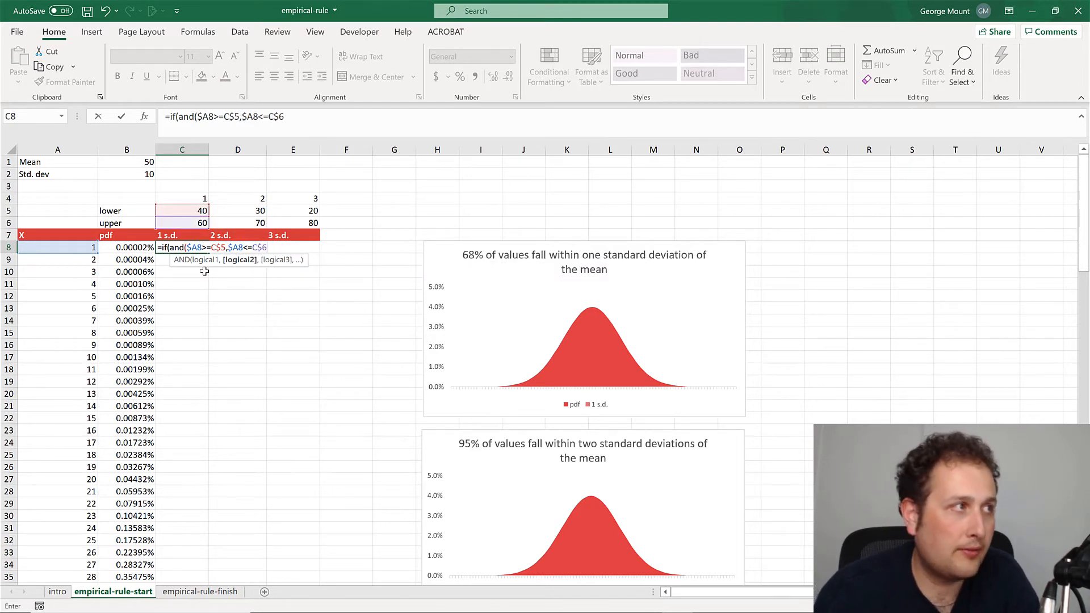
Complete the C8 formula by closing the AND test, returning $B8 if true and 0 otherwise.
type("),")
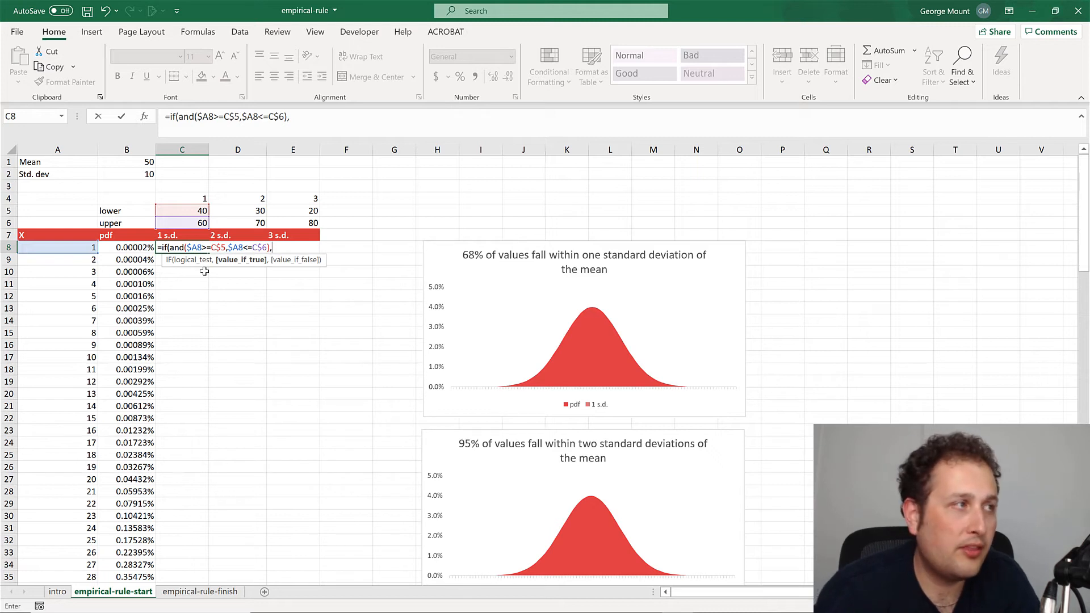
type("b8")
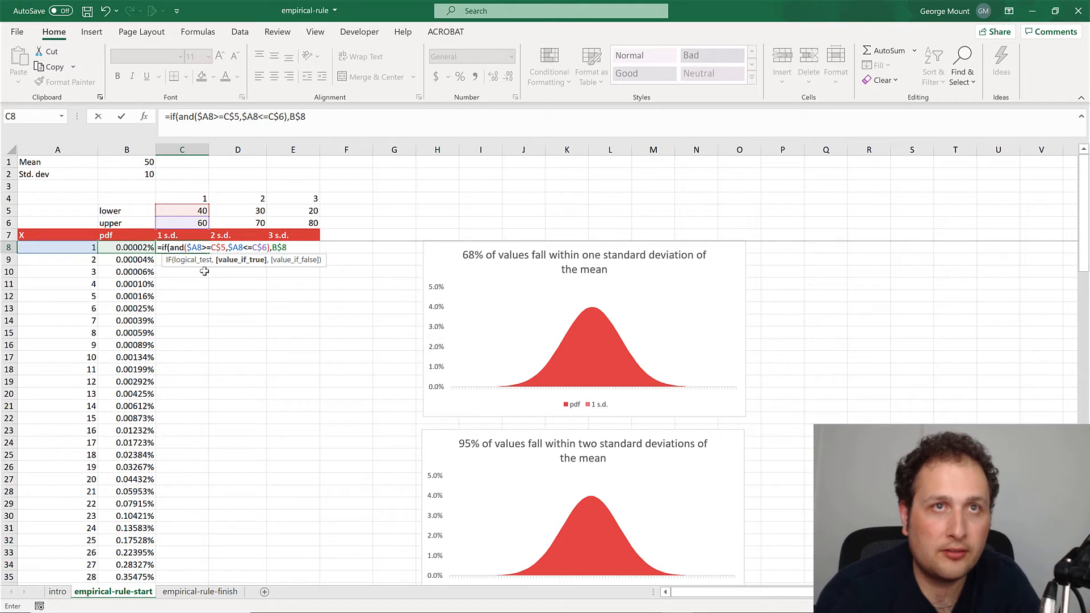
key("F4")
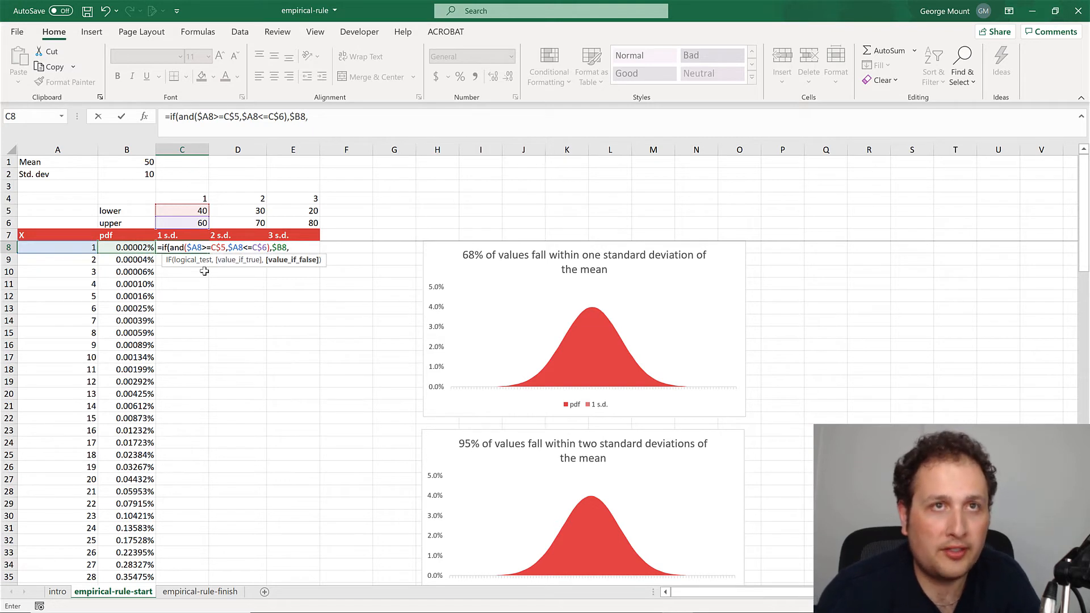
type("0)")
key("Return")
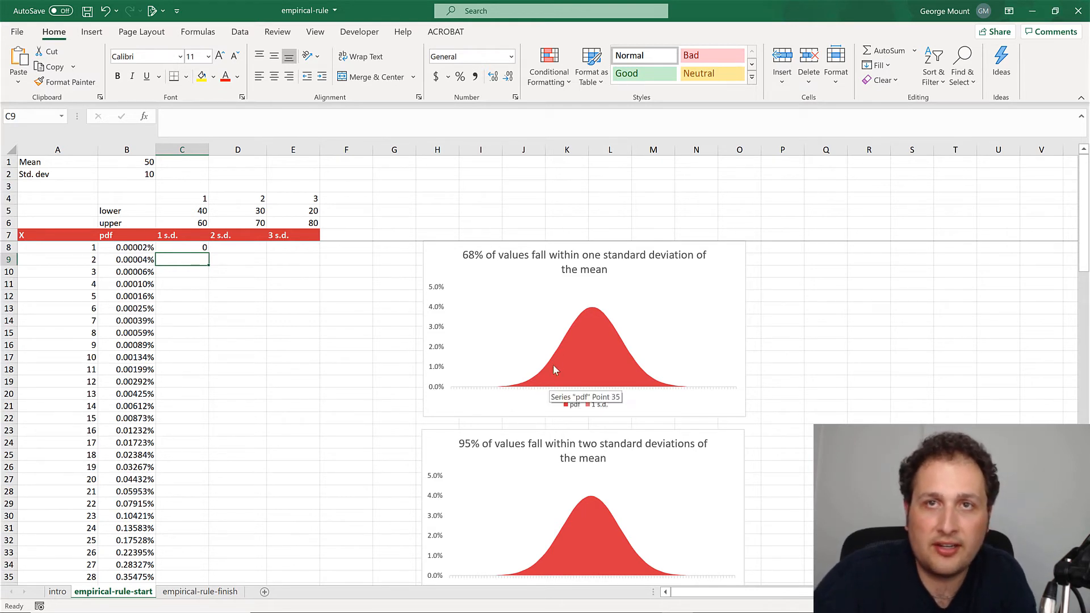
Fill the IF/AND formula from C8 down the whole 1 s.d. column.
left_click(196, 248)
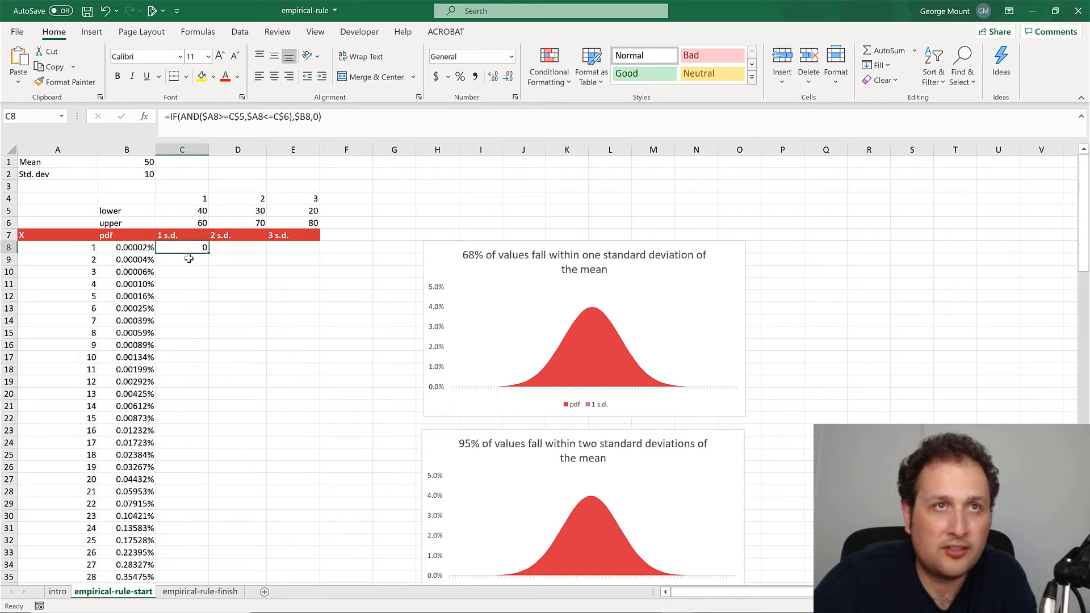
double_click(207, 254)
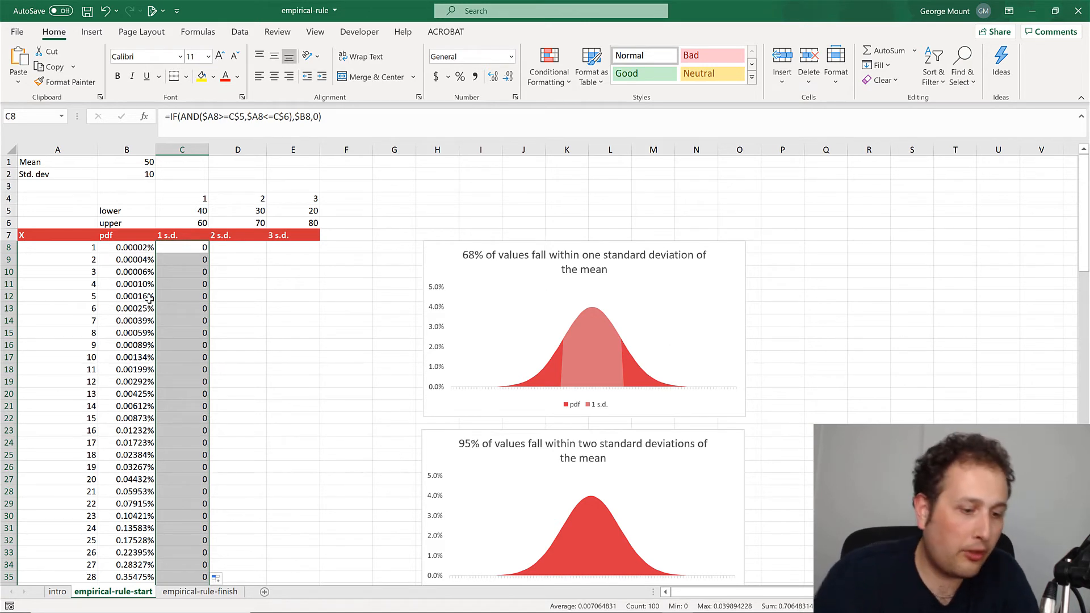
key("Right")
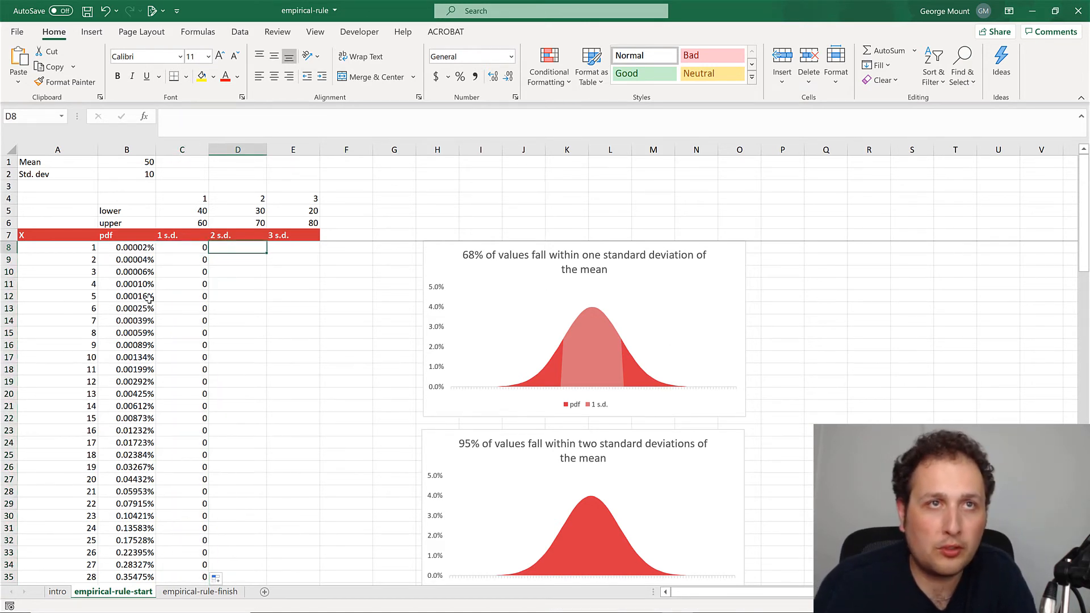
Copy the 1 s.d. formulas from C8:C107 into the 2 s.d. column starting at D8.
key("Left")
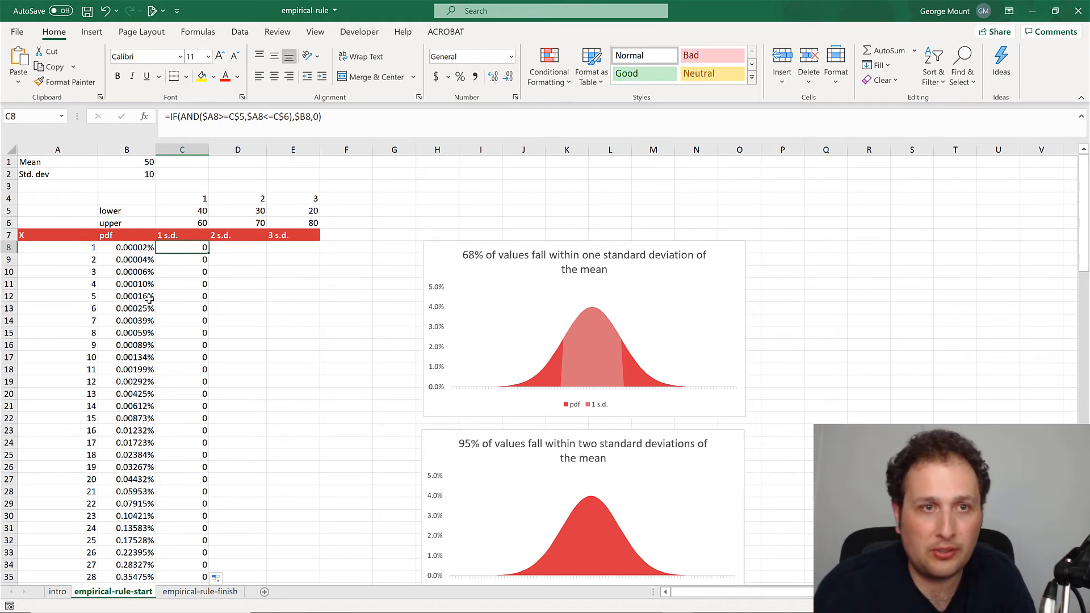
key("ctrl+shift+Down")
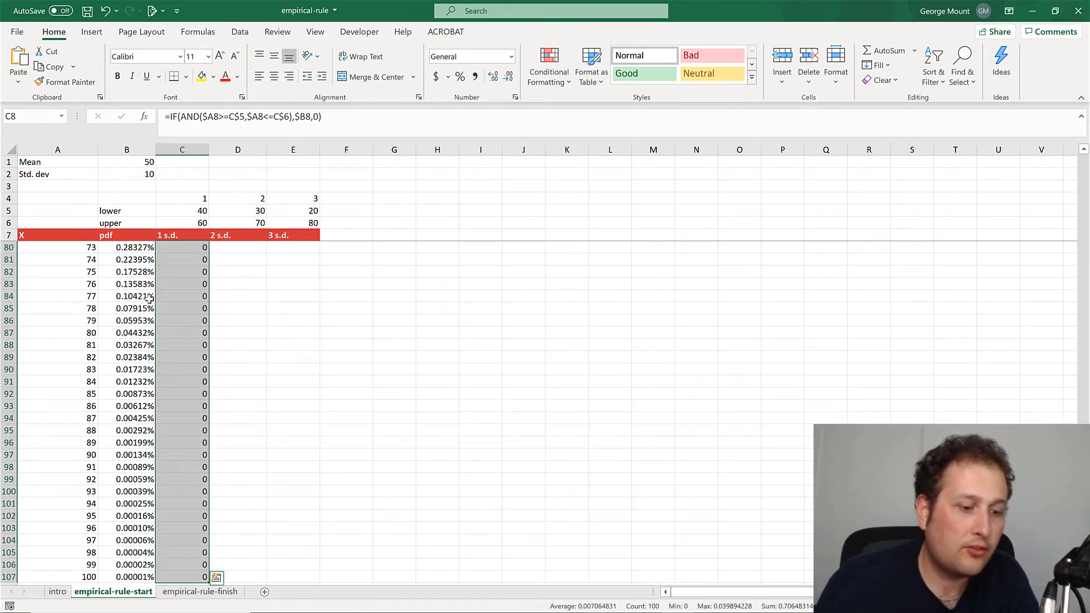
key("ctrl+c")
key("ctrl+Up")
key("Right")
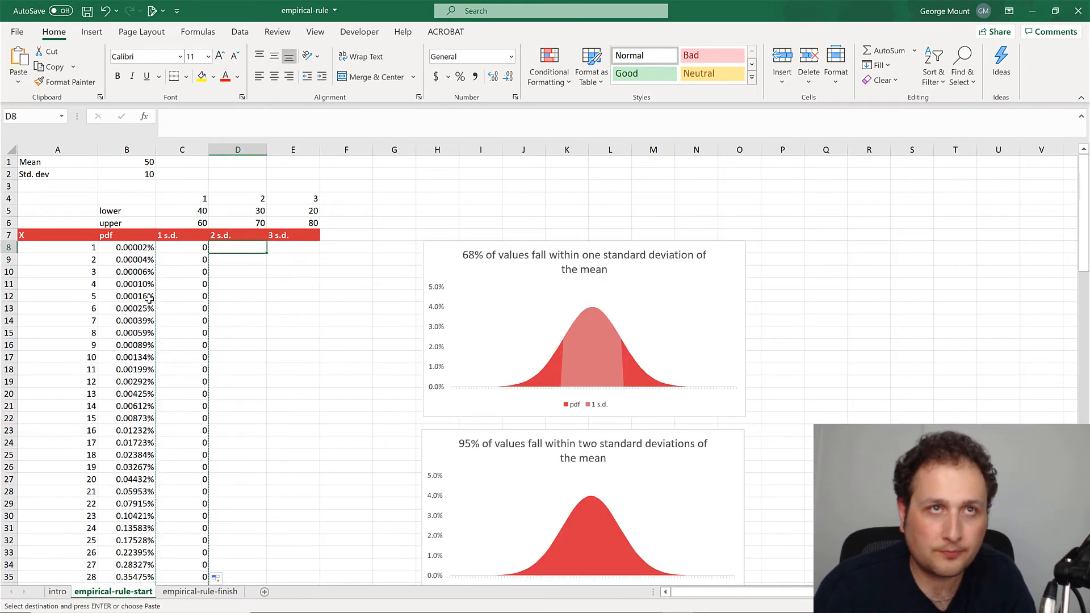
key("ctrl+v")
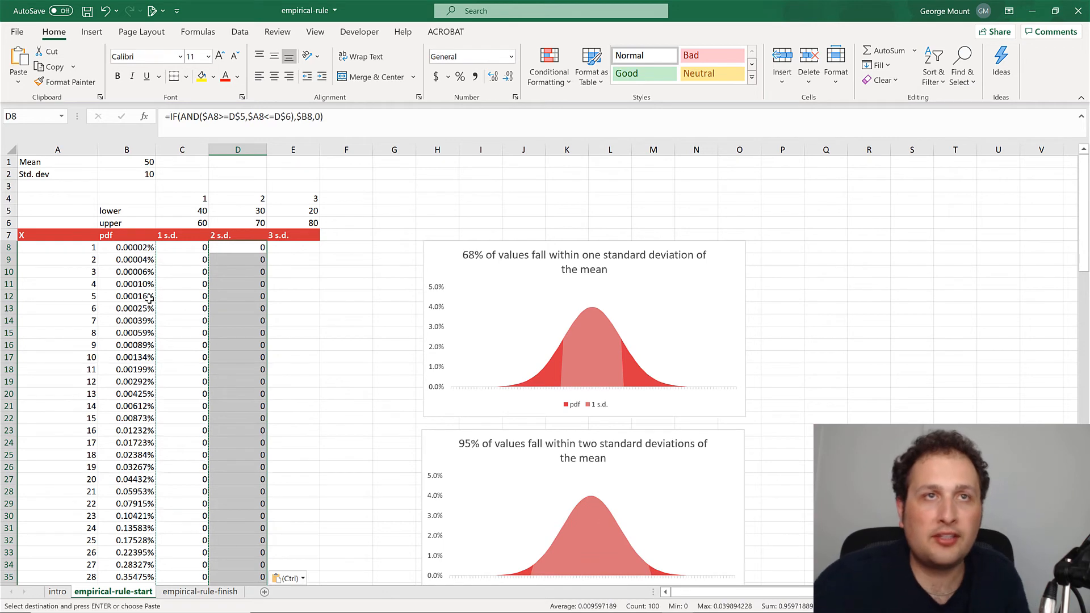
Examine the 1 s.d. values at X = 40 and 41 and the 2 s.d. value at X = 30, along with the charts.
left_click(311, 306)
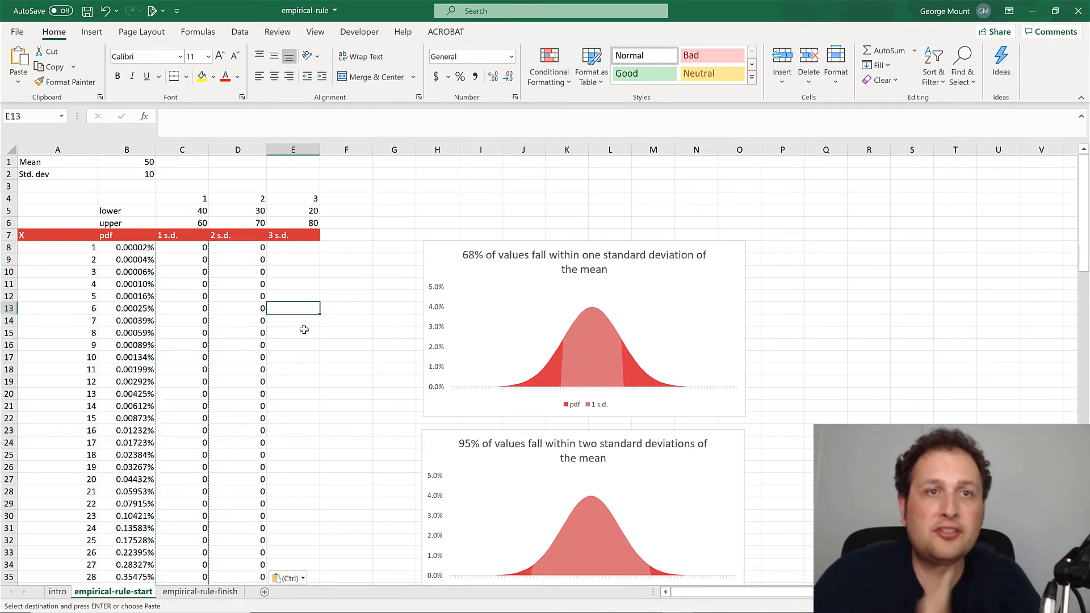
scroll(304, 334, "down", 5)
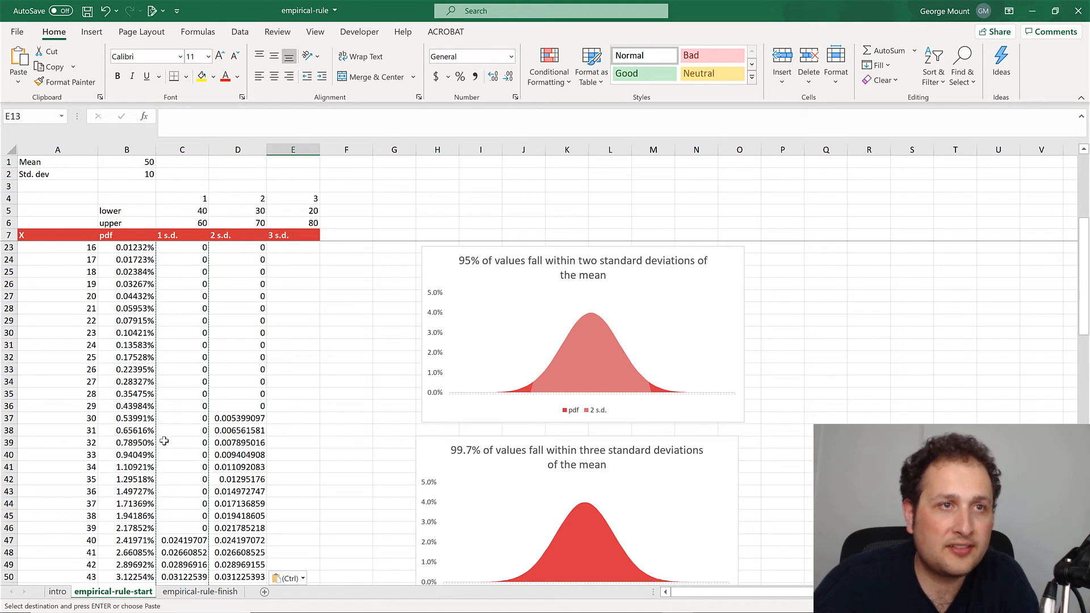
left_click(106, 550)
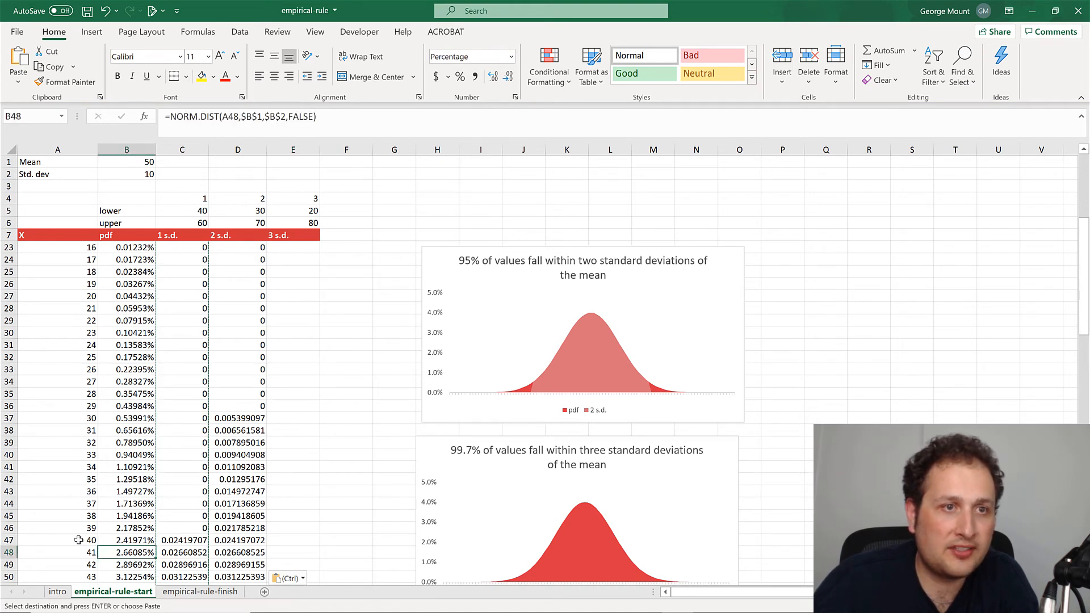
left_click_drag(78, 540, 182, 550)
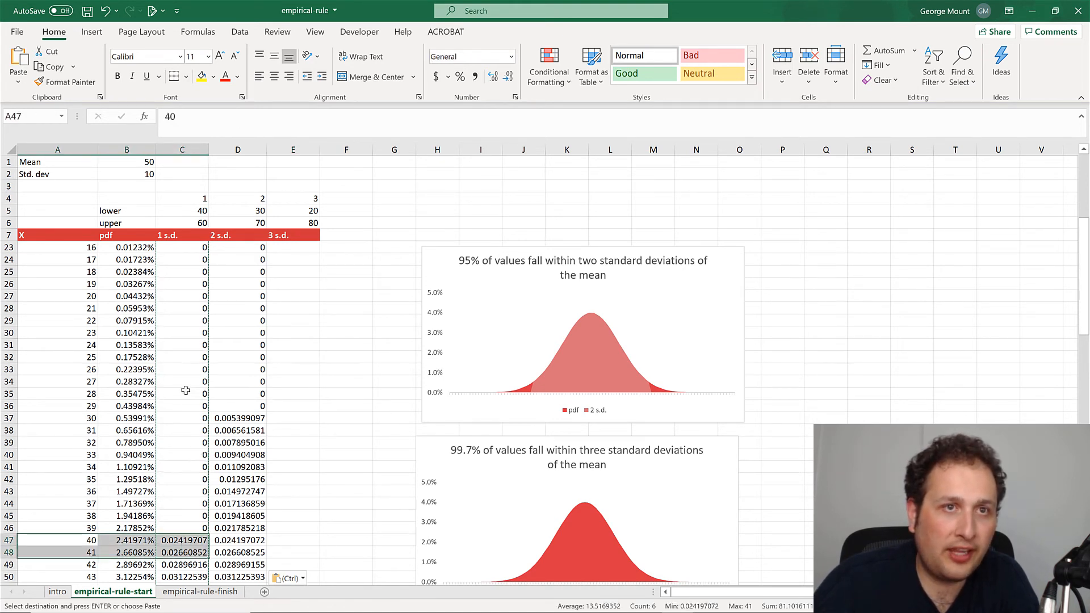
left_click_drag(238, 419, 34, 419)
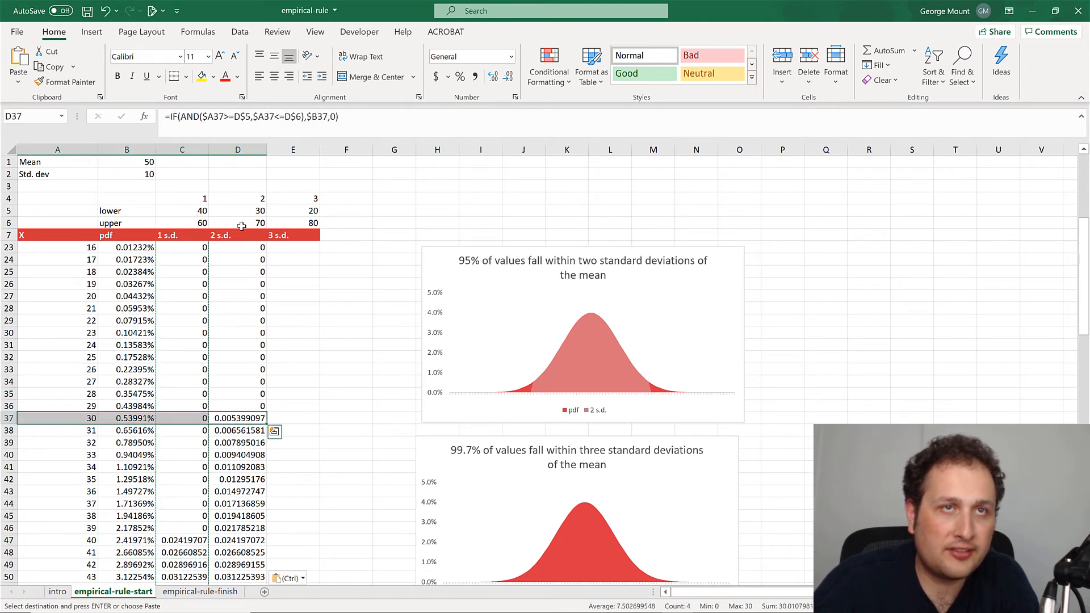
scroll(581, 341, "down", 1)
scroll(581, 334, "up", 1)
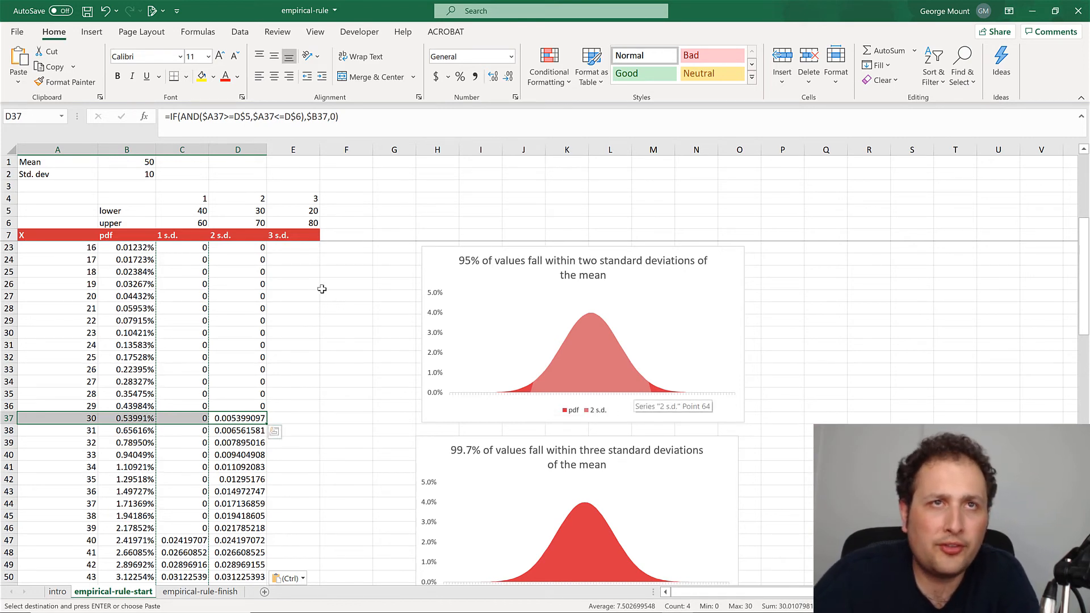
Copy the 2 s.d. formulas from D8:D107 into the 3 s.d. column starting at E8.
left_click(299, 272)
scroll(254, 253, "up", 5)
left_click(254, 252)
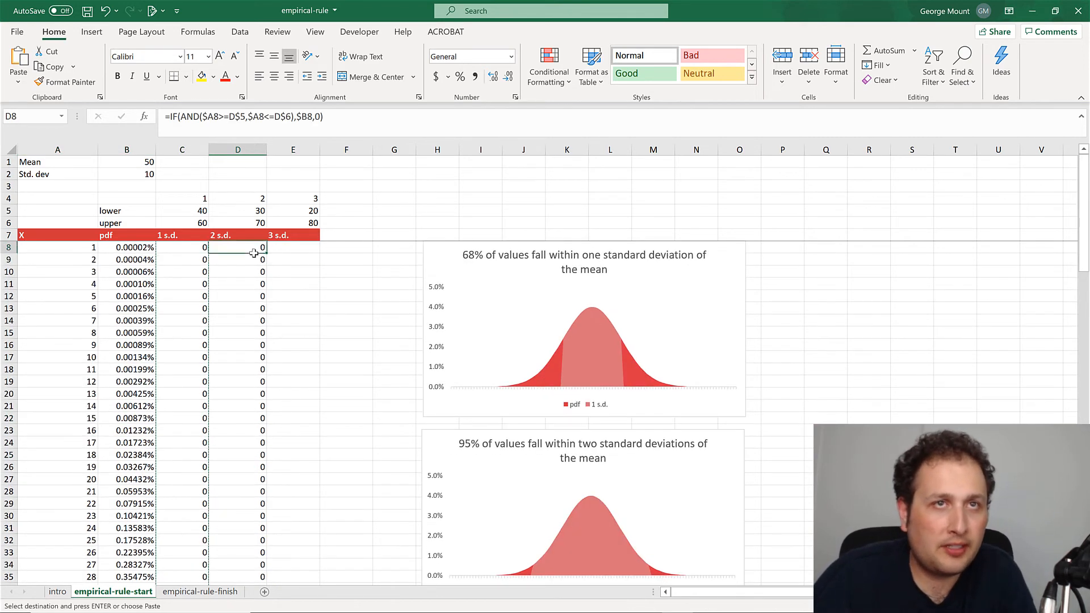
key("ctrl+shift+Down")
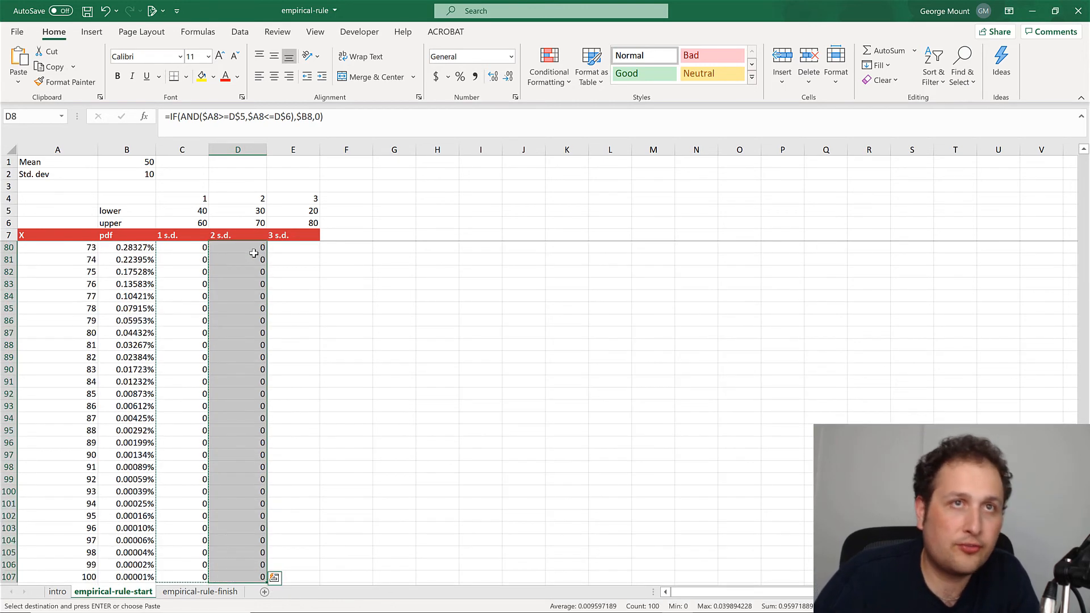
key("ctrl+c")
key("Right")
key("ctrl+v")
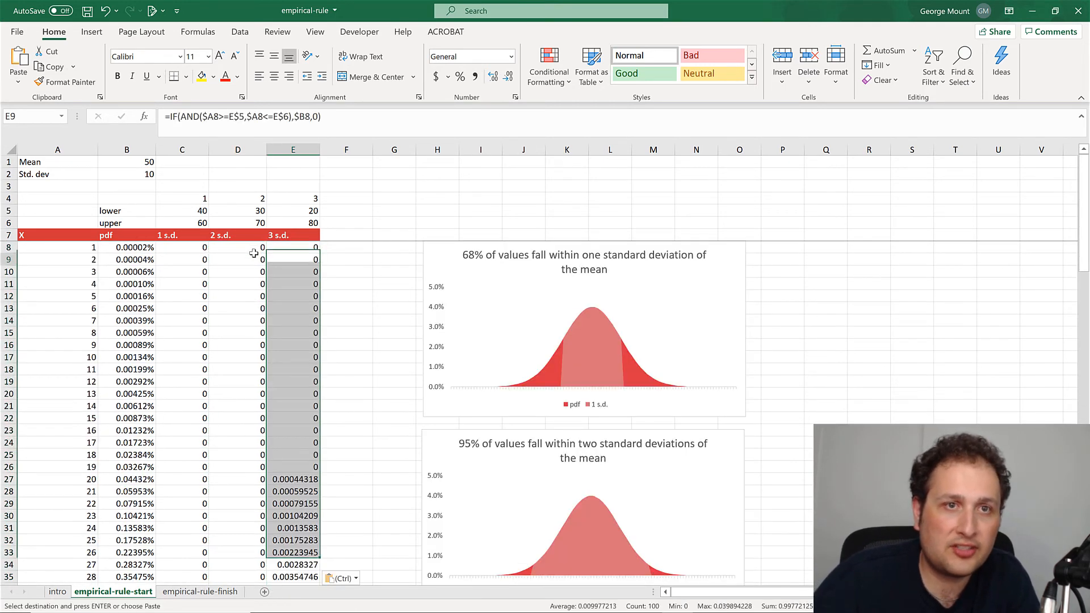
key("Down")
Examine the row for X = 20 across to the 3 s.d. column, along with the three standard deviations chart.
left_click(275, 478)
key("shift+Left")
key("shift+Left")
key("shift+Left")
key("shift+Left")
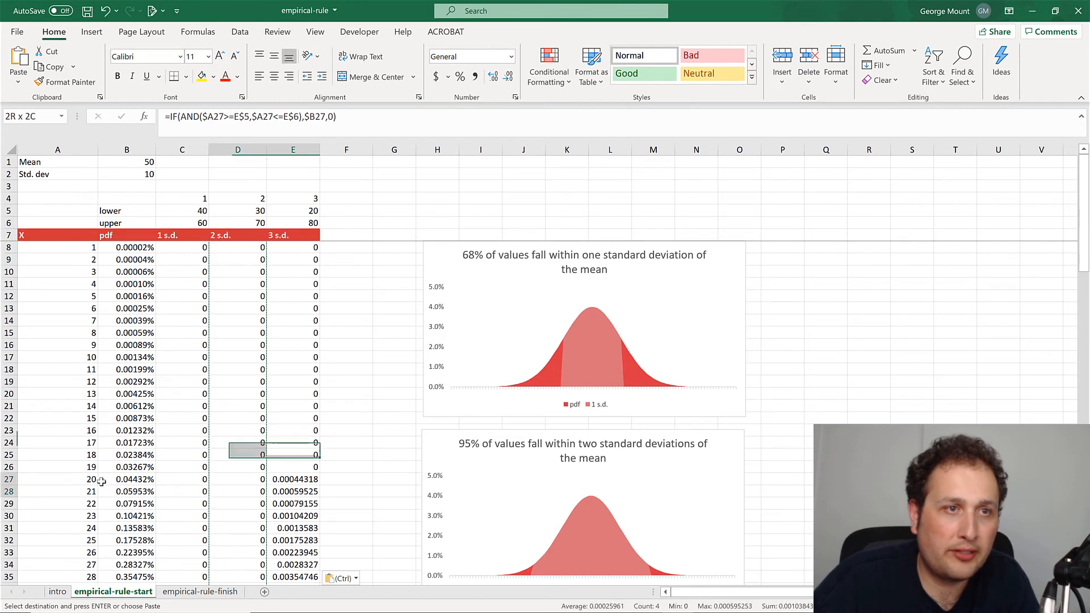
scroll(274, 466, "down", 7)
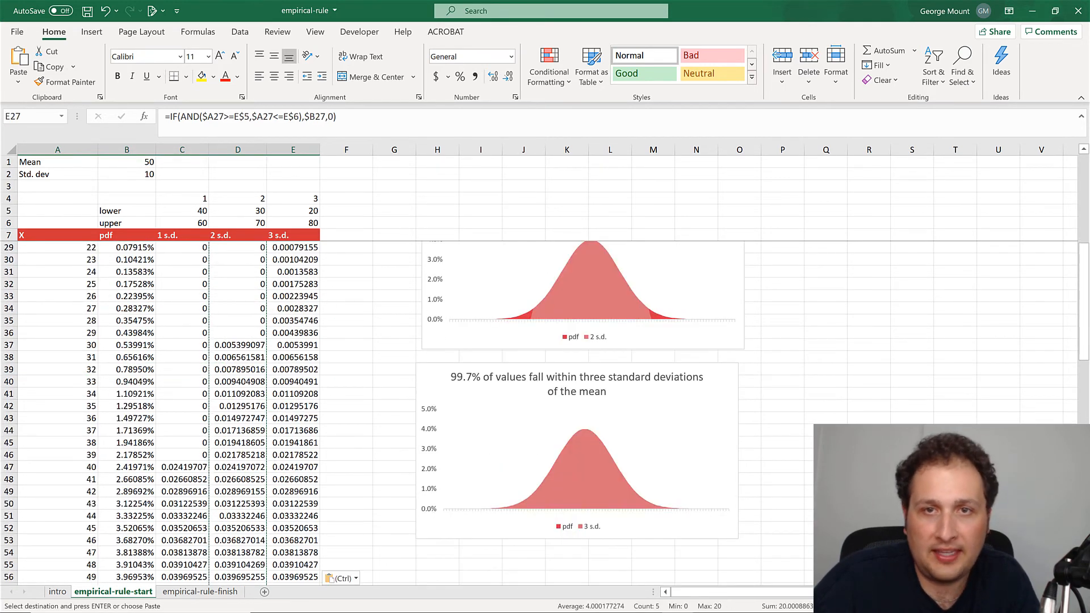
left_click(826, 515)
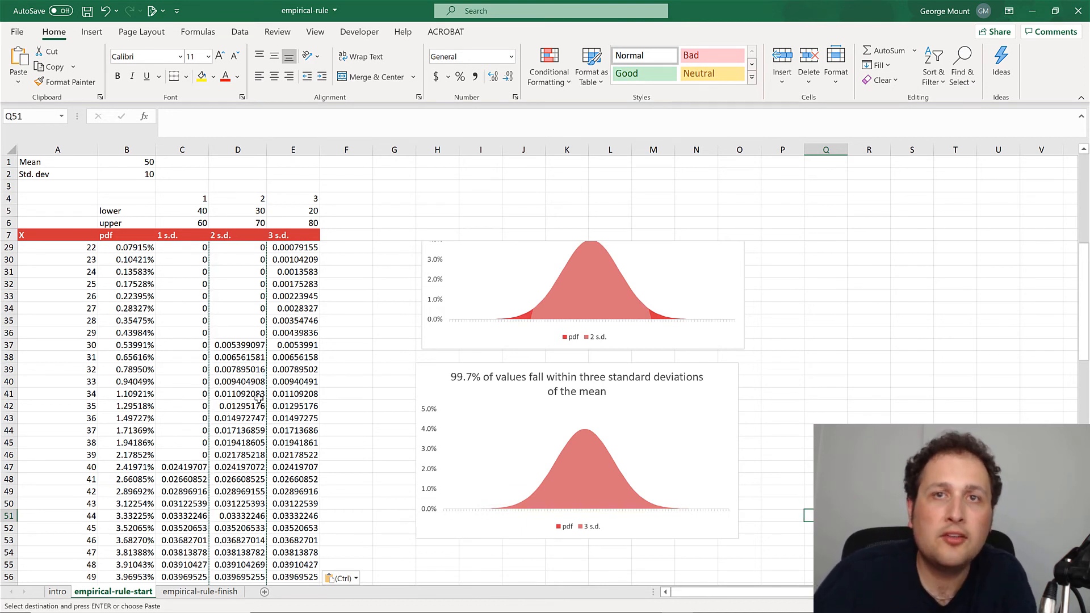
Review the empirical-rule-finish and intro sheets alongside the shaded charts on the empirical-rule-start sheet.
left_click(281, 392)
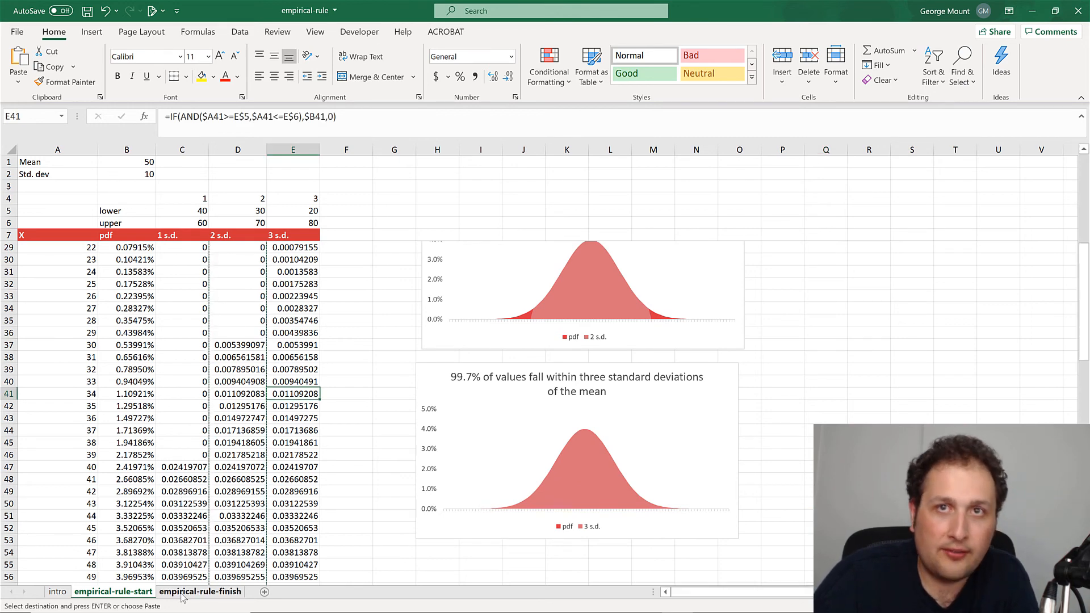
key("ctrl+Page_Down")
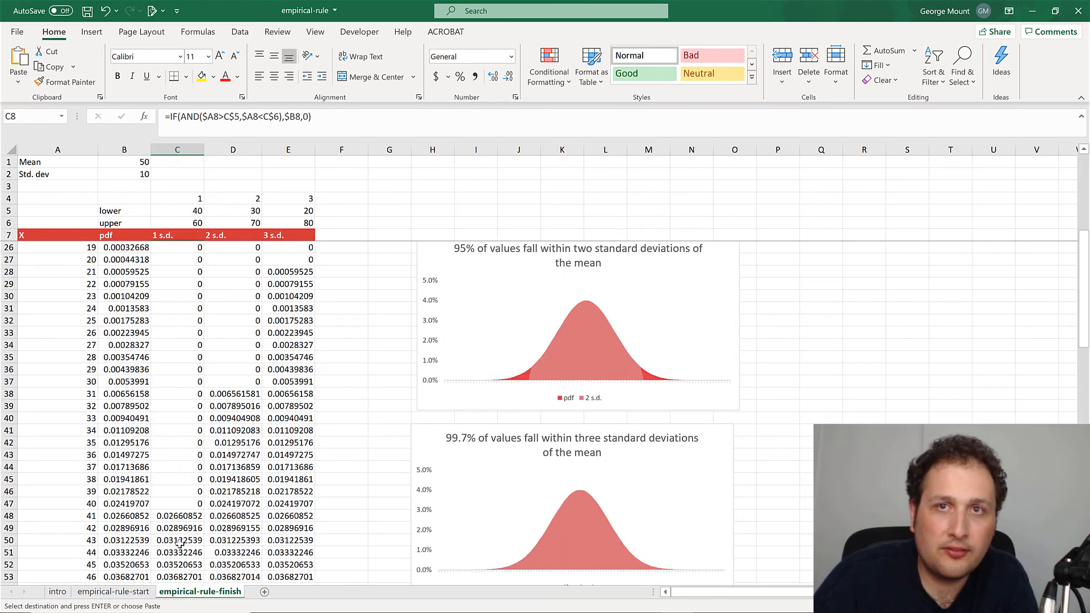
left_click(115, 593)
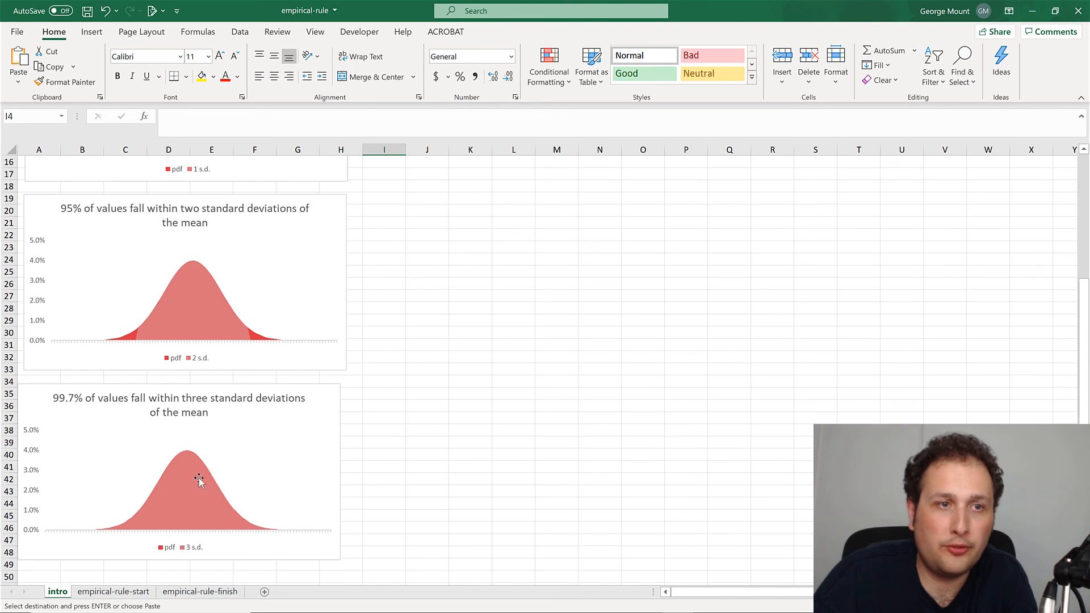
left_click(96, 594)
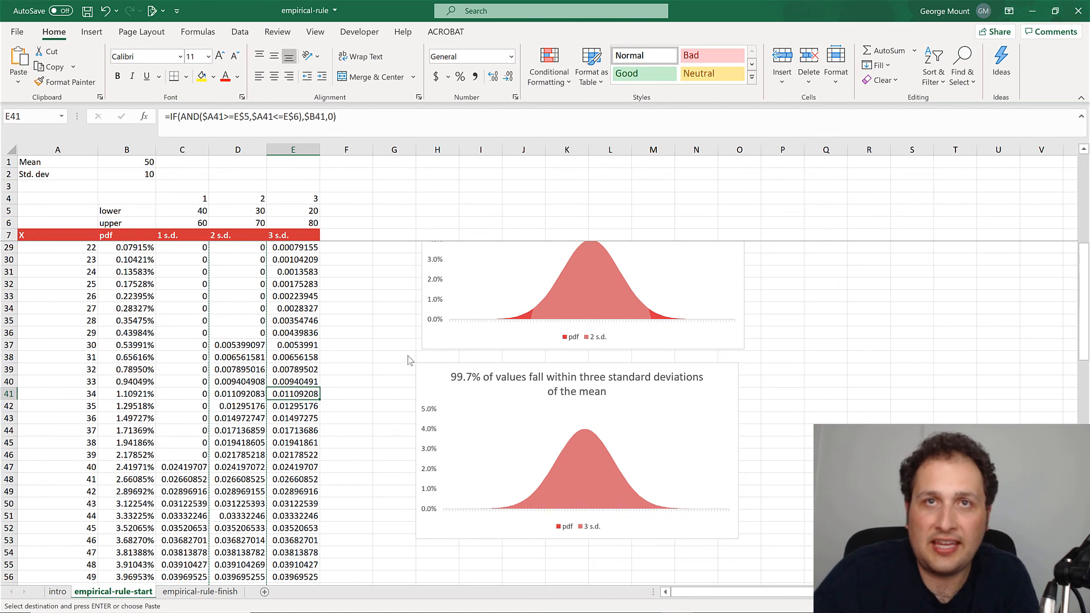
scroll(410, 360, "up", 7)
scroll(410, 360, "right", 3)
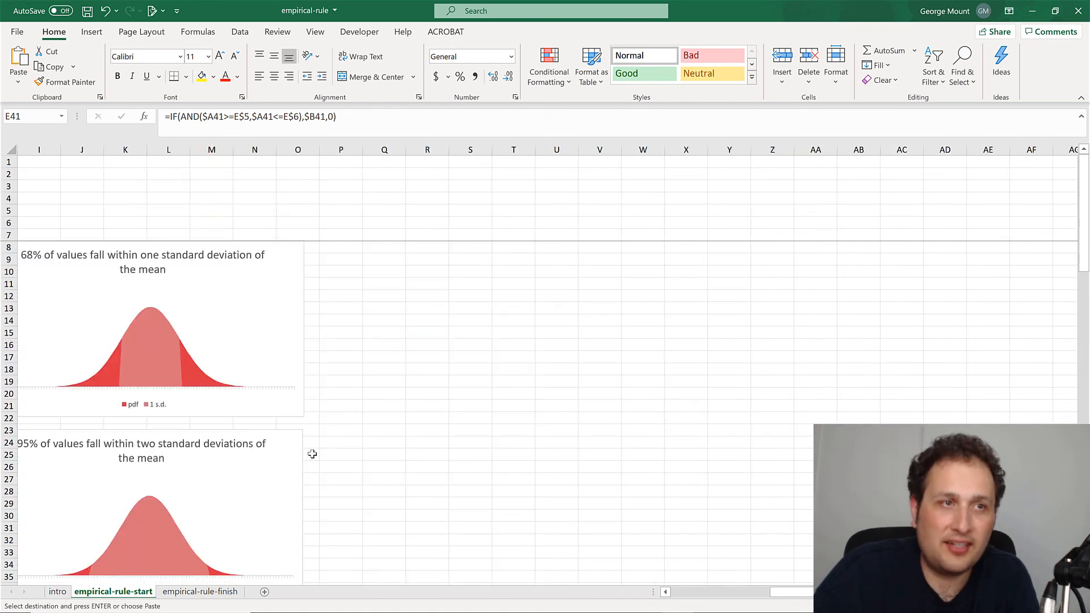
scroll(313, 453, "down", 2)
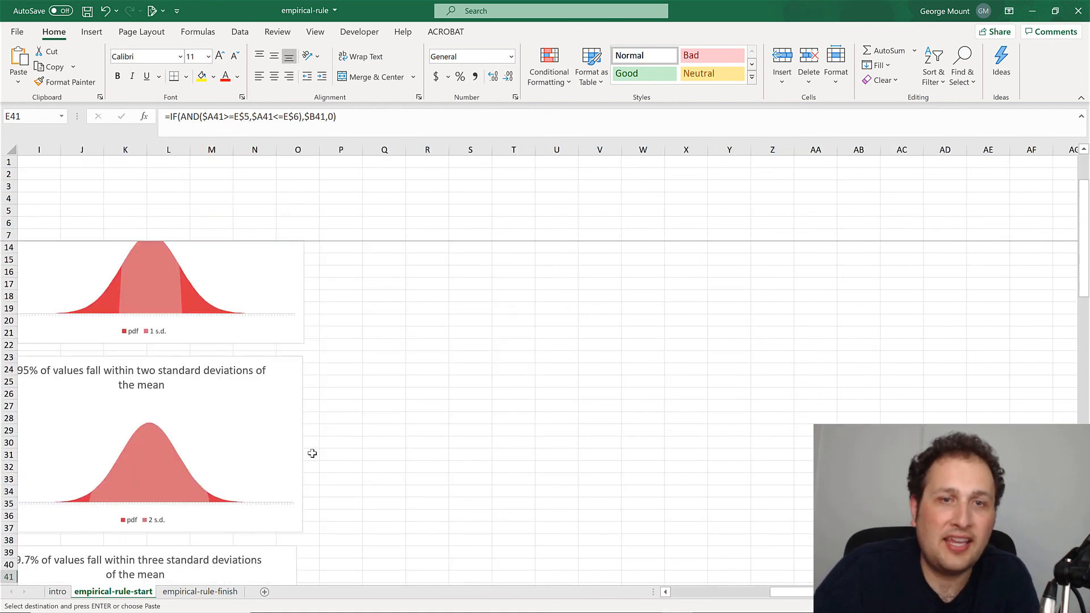
left_click(702, 596)
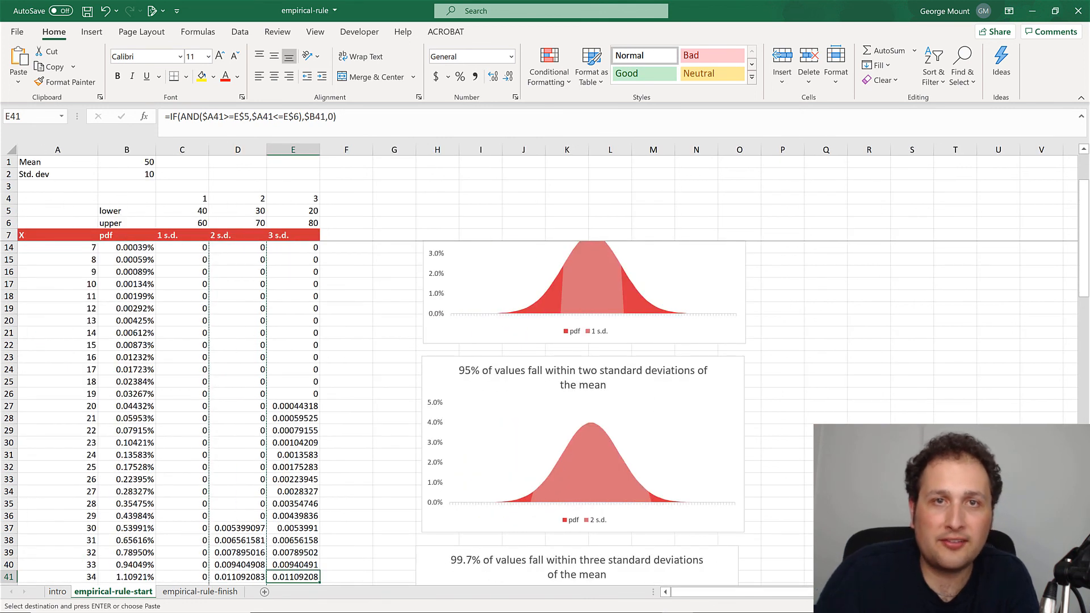